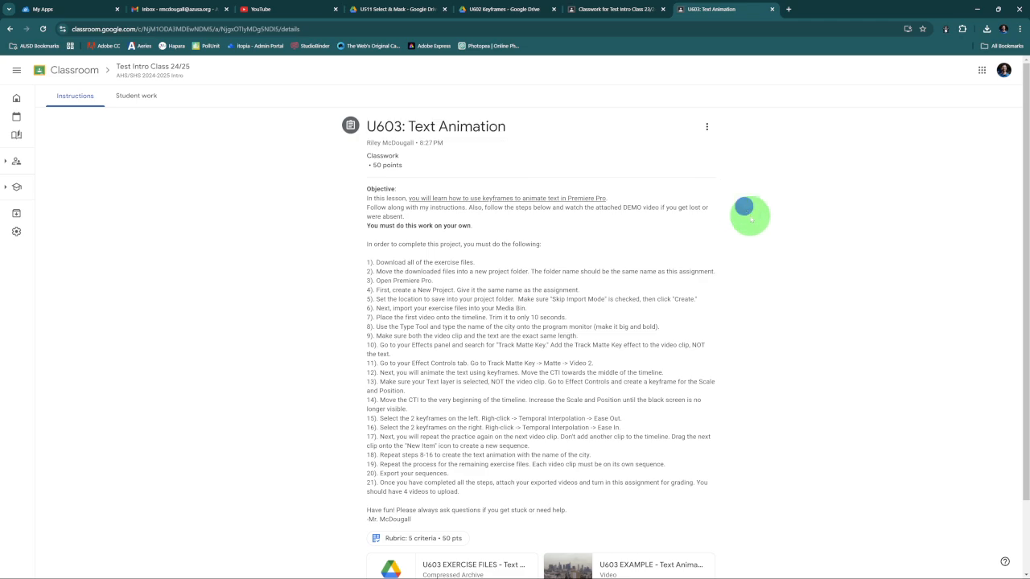
Step: View the U603 EXAMPLE text animation video attached to the assignment, and close it when finished
scroll(733, 207, down, 2)
click(633, 480)
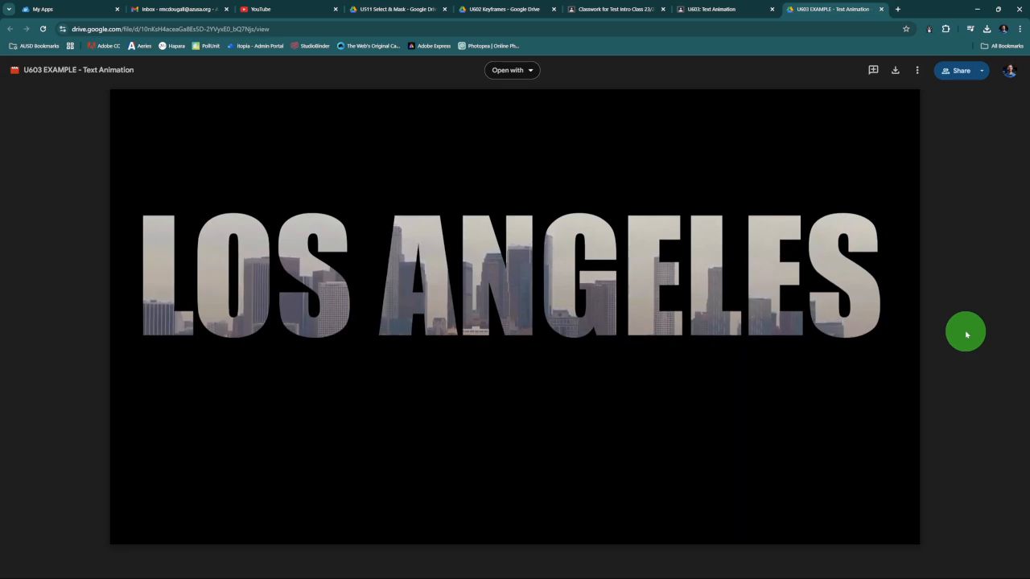
click(881, 8)
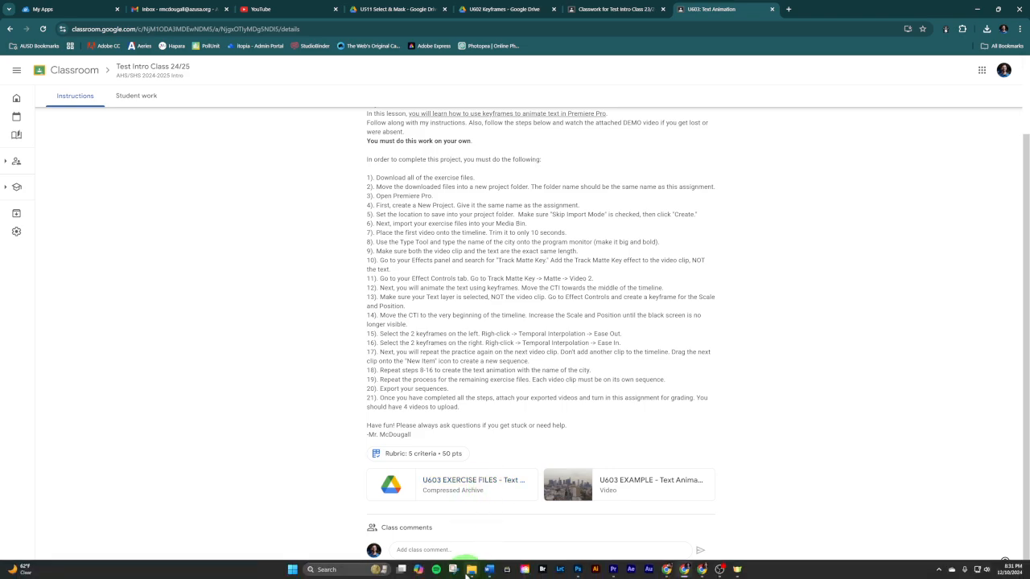
Step: Switch to Premiere Pro and check the exercise files folder inside the 603 Text Animation folder in File Explorer
mouse_move(467, 573)
click(619, 572)
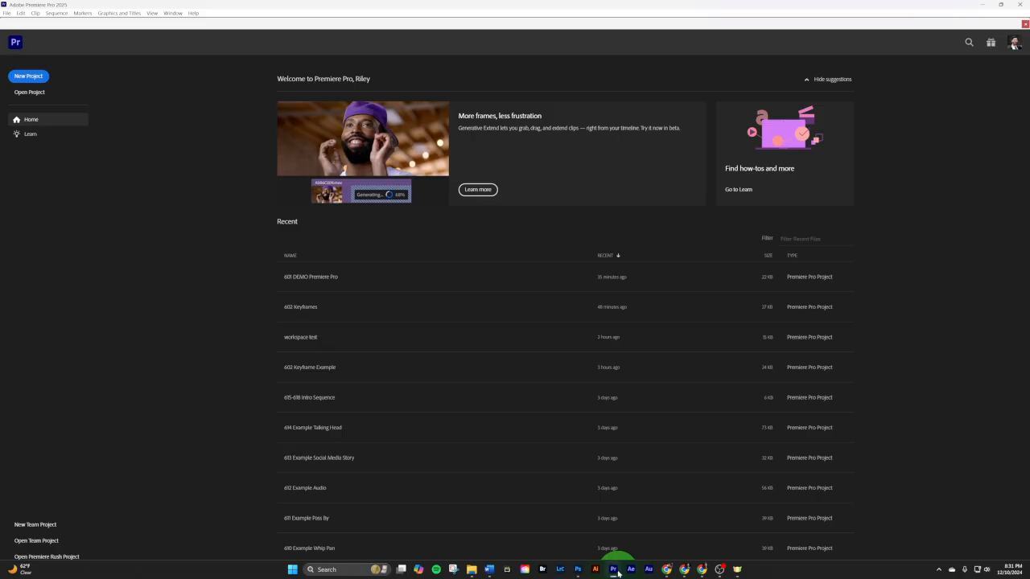
click(565, 538)
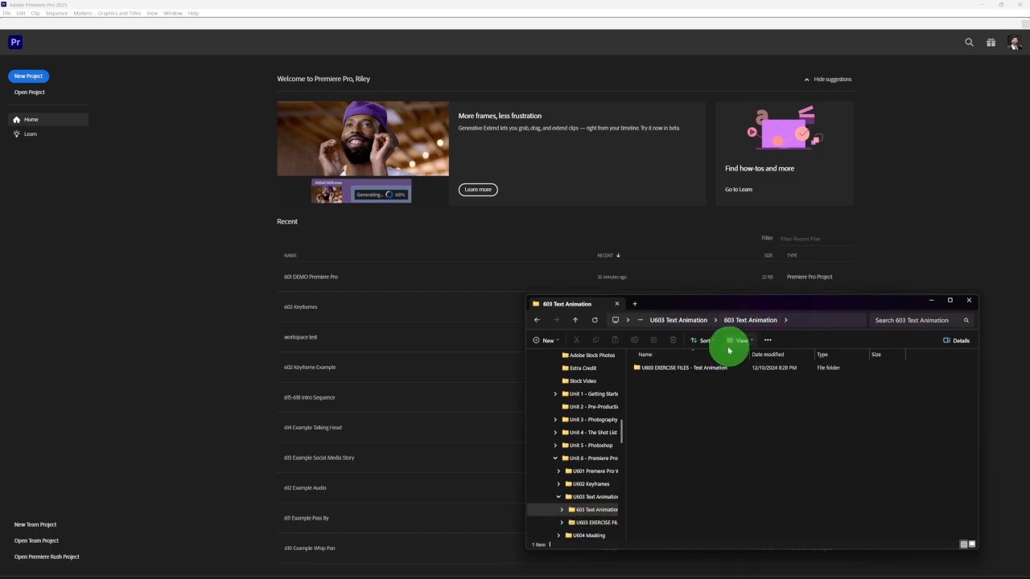
click(688, 374)
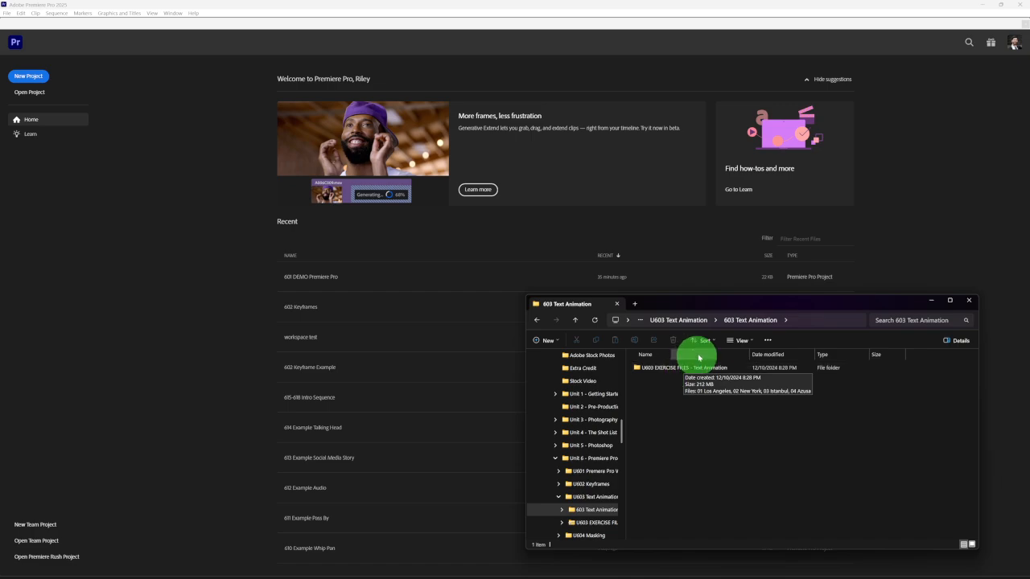
click(748, 318)
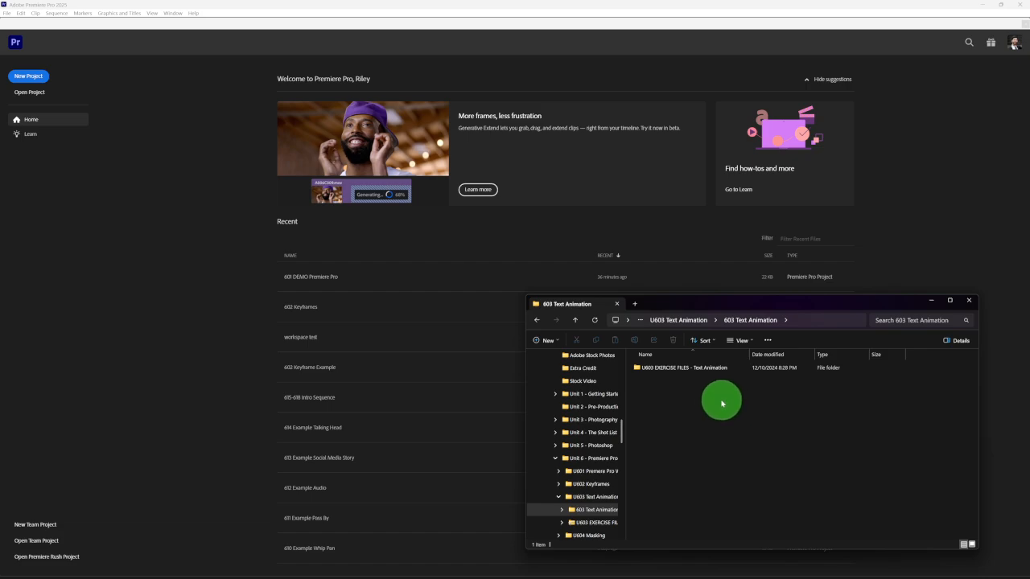
Step: Start a new project named 603 Text Animation and browse for its location to Storage (D:) > Teaching > ROP Video Production > Google Classroom
click(31, 78)
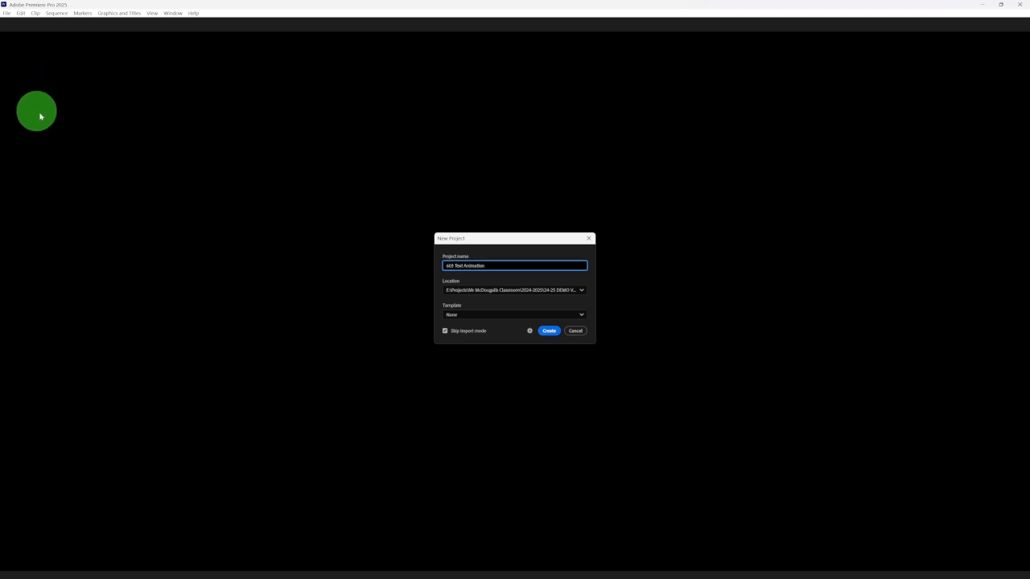
click(582, 292)
click(479, 367)
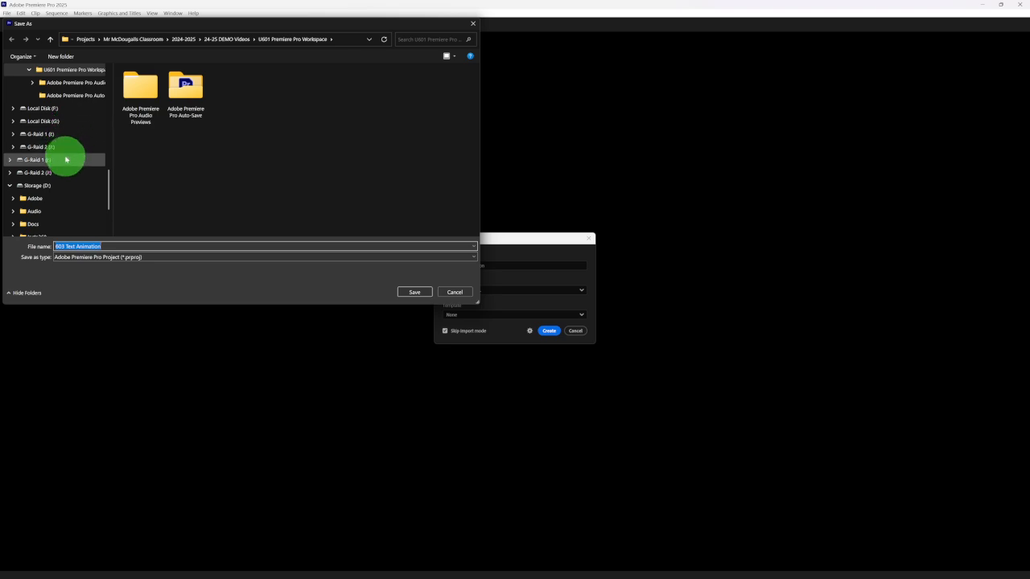
click(51, 185)
double_click(165, 139)
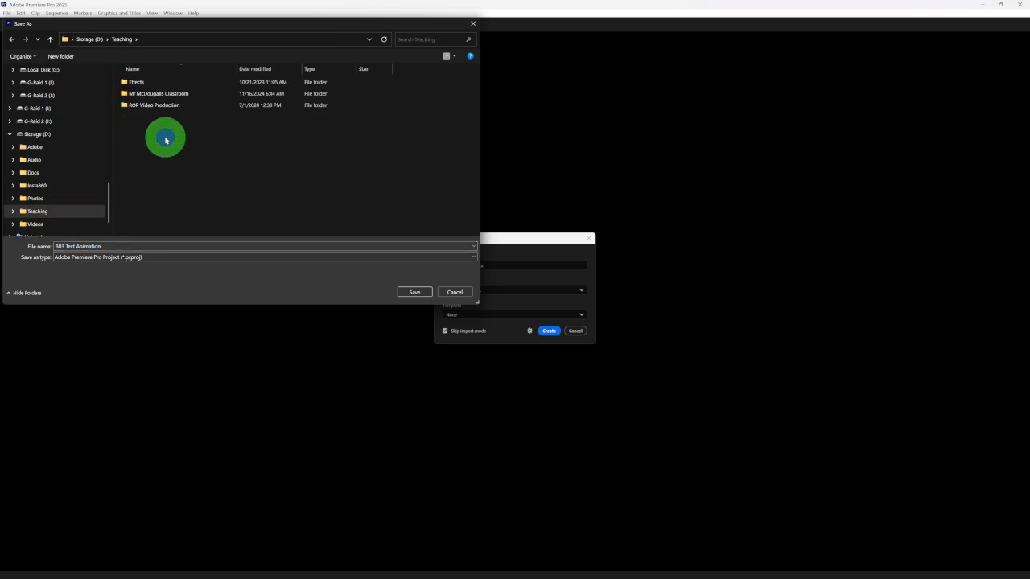
double_click(172, 104)
double_click(170, 83)
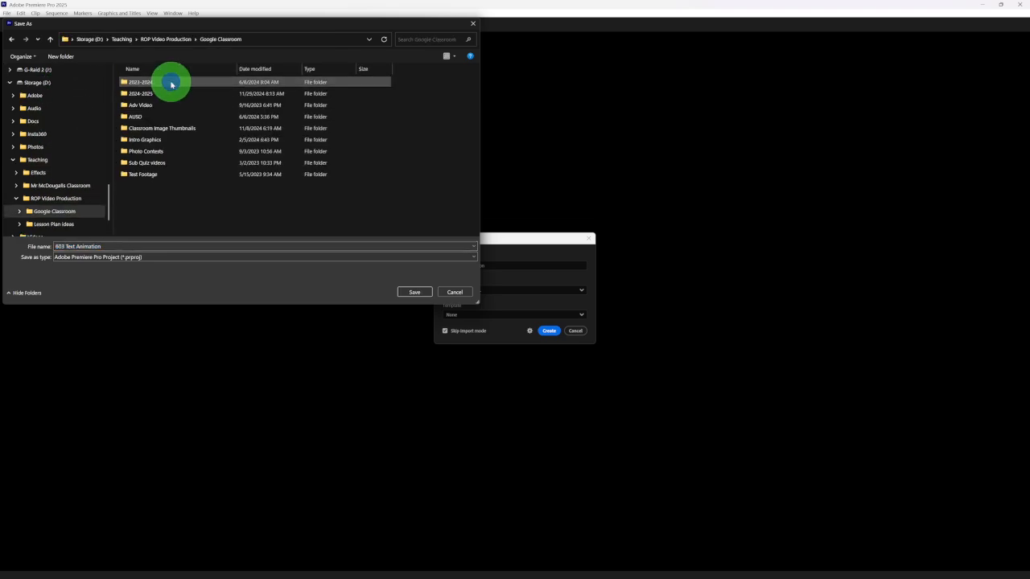
Step: Set the save location to 2024-2025 > Intro to Graphics > Unit 6 - Premiere Pro > U603 Text Animation > 603 Text Animation and create the project
double_click(171, 93)
double_click(170, 94)
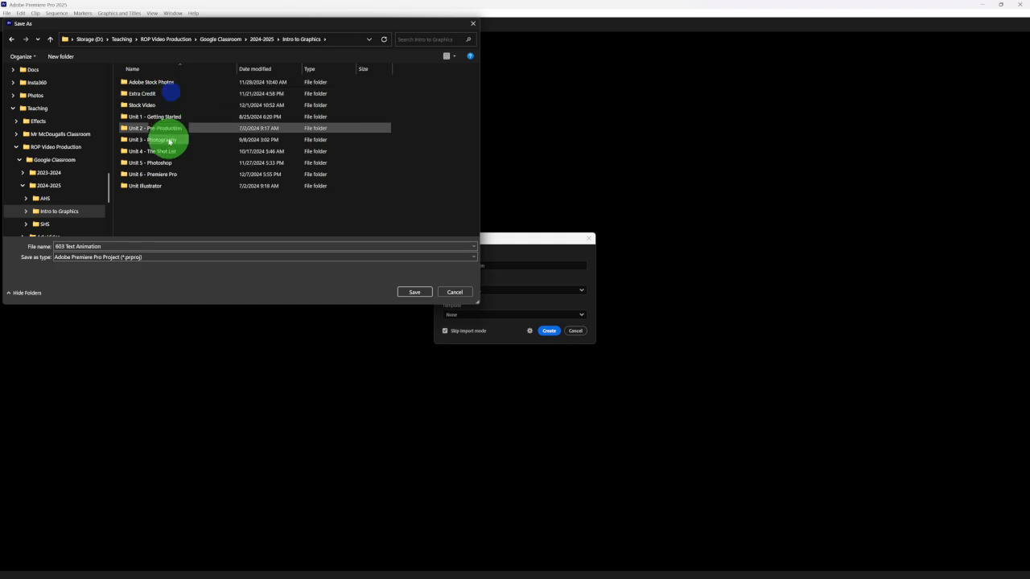
double_click(168, 172)
double_click(173, 104)
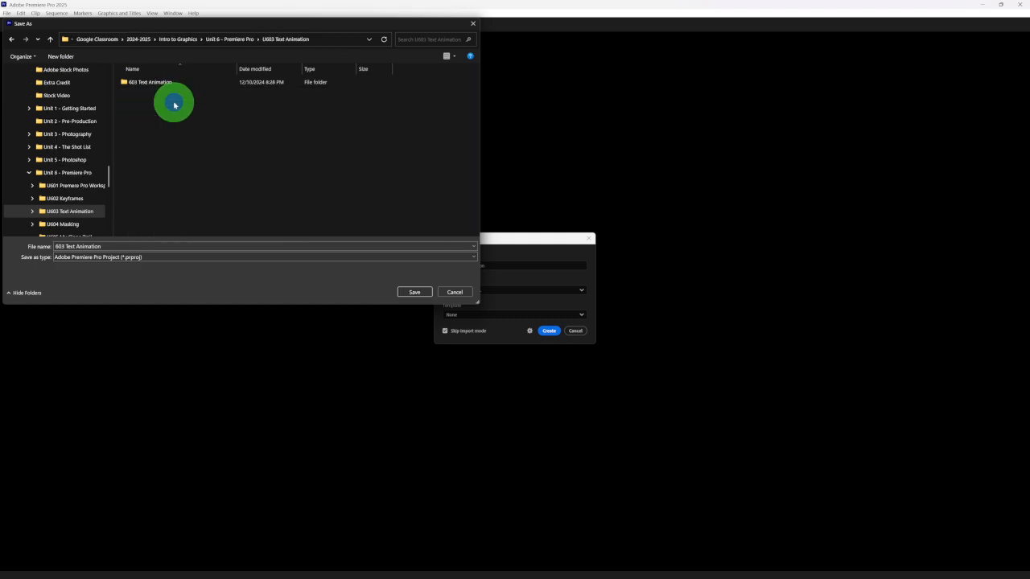
double_click(175, 84)
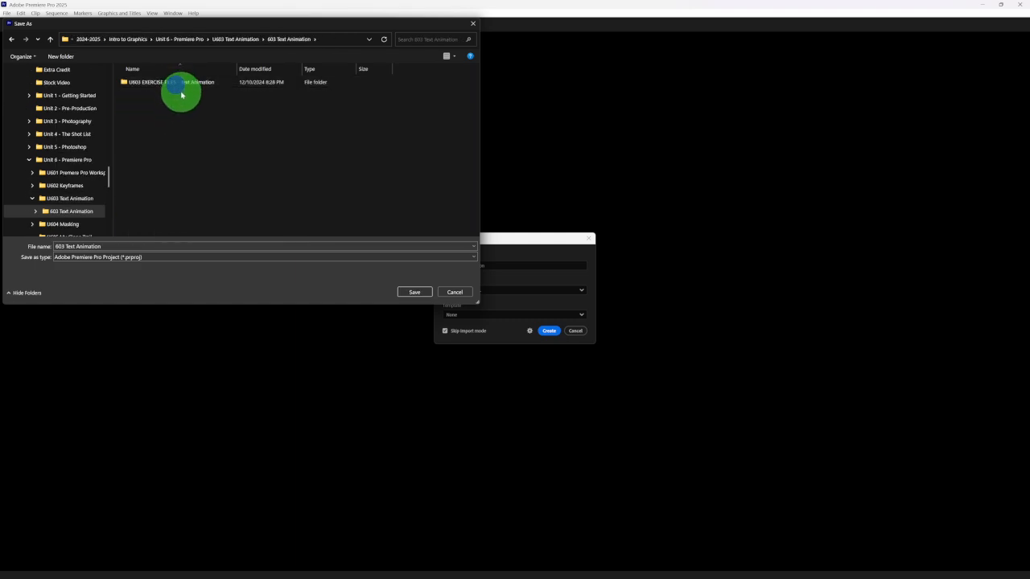
click(411, 292)
click(550, 330)
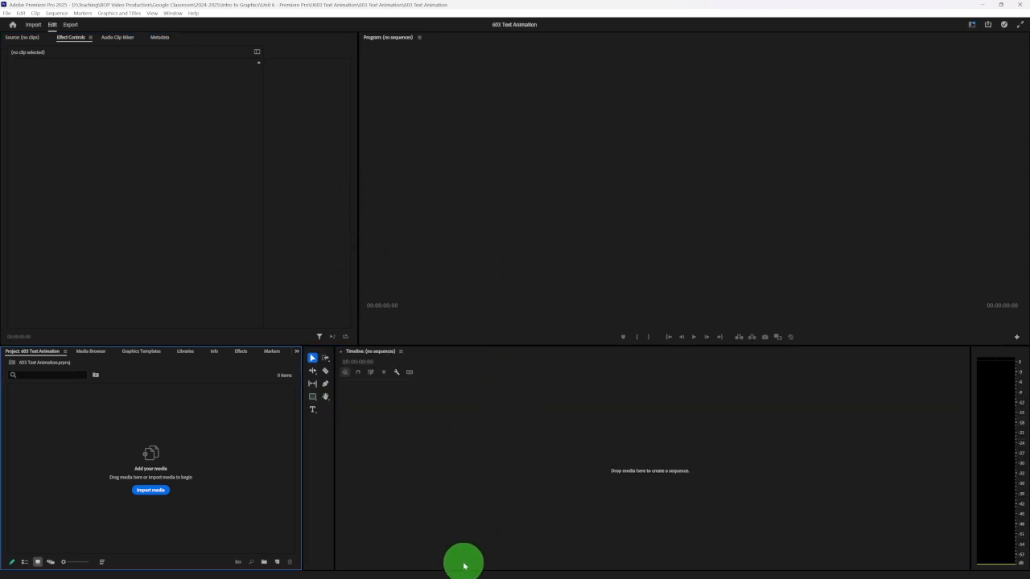
Step: Import the U603 EXERCISE FILES - Text Animation folder from File Explorer into the project
mouse_move(479, 574)
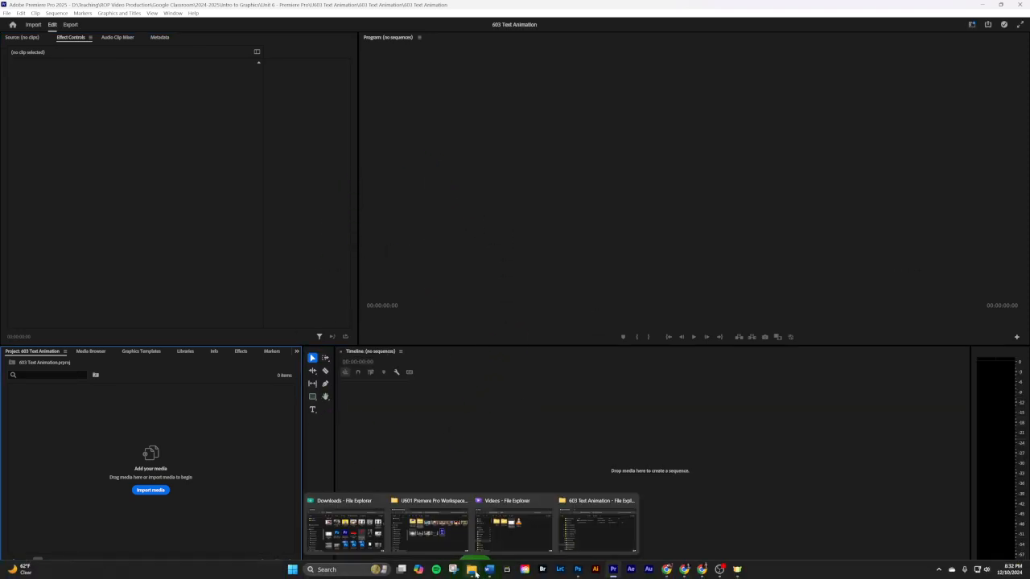
click(576, 535)
click(681, 370)
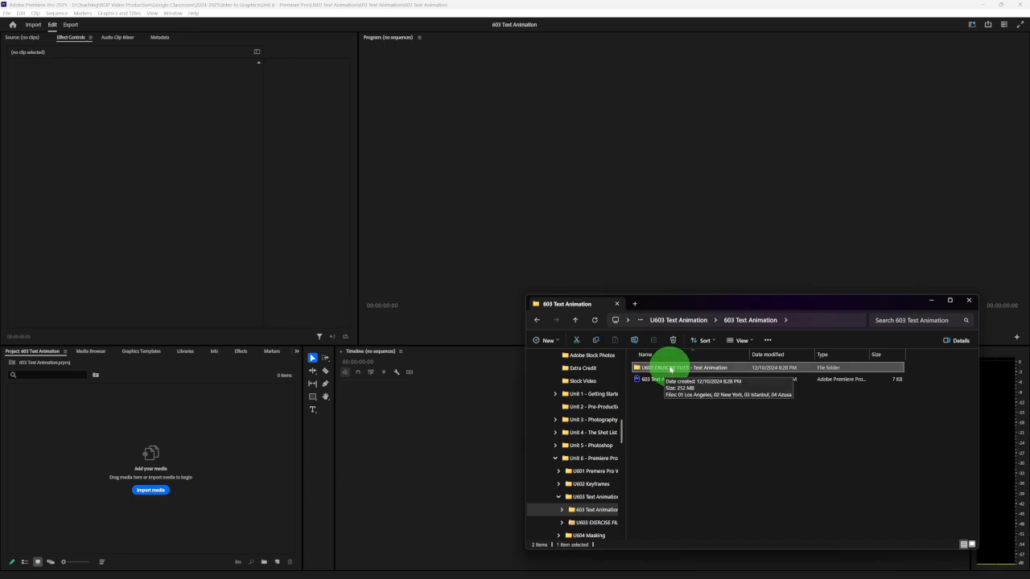
drag(670, 369, 156, 439)
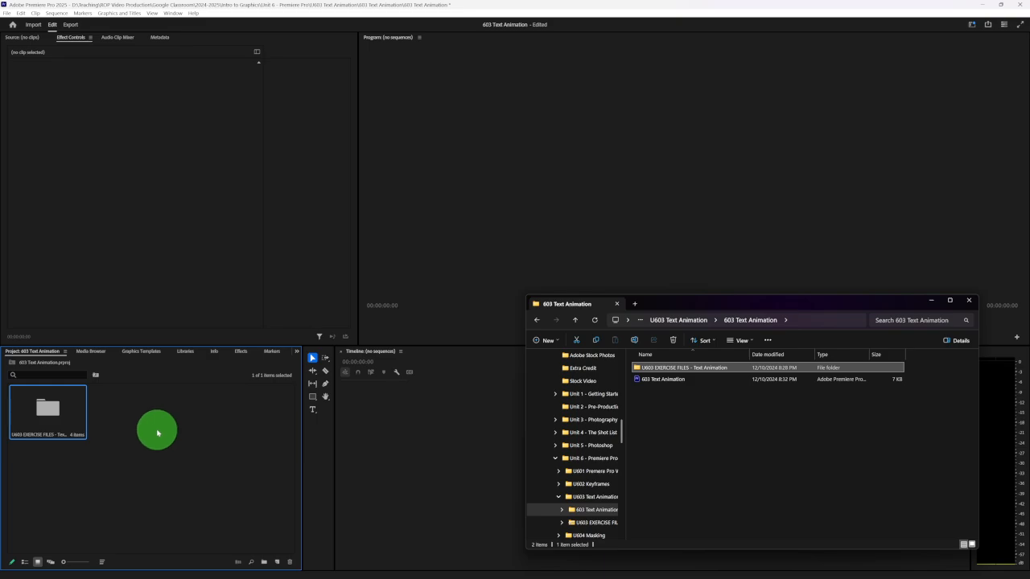
Step: Create a sequence from 01 Los Angeles.mp4 in the exercise files bin and trim the clip's end to about 10 seconds (00:00:10:06)
double_click(61, 409)
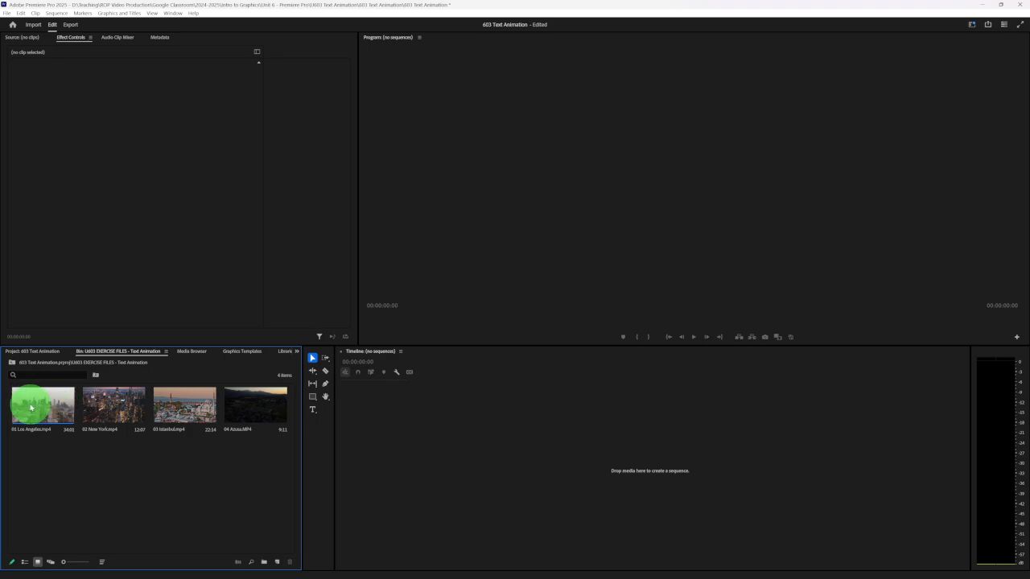
drag(30, 408, 597, 457)
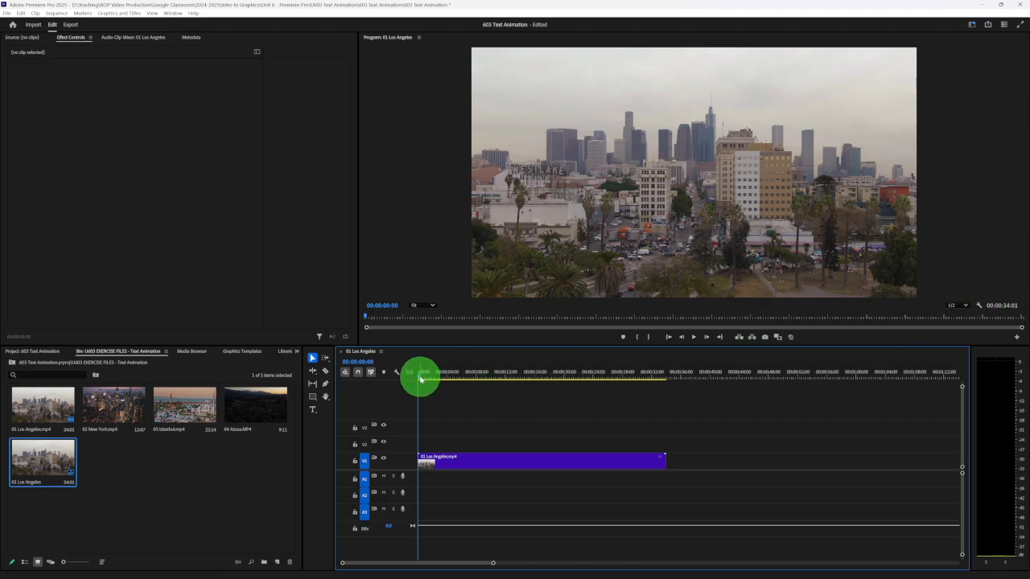
mouse_move(419, 379)
mouse_down()
mouse_move(651, 377)
mouse_move(434, 378)
mouse_up()
drag(409, 466, 459, 446)
drag(464, 381, 493, 377)
drag(614, 460, 490, 458)
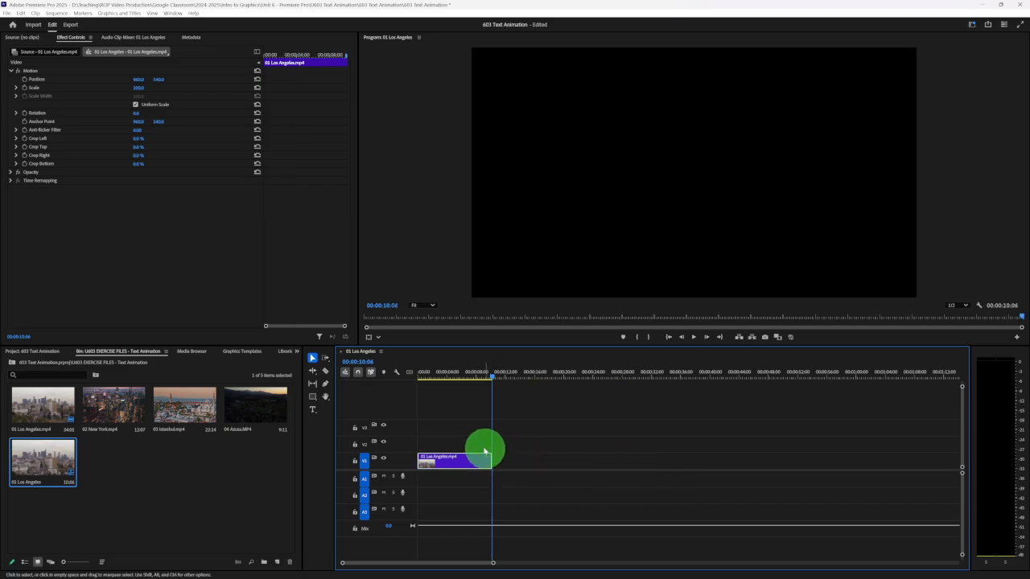
click(486, 450)
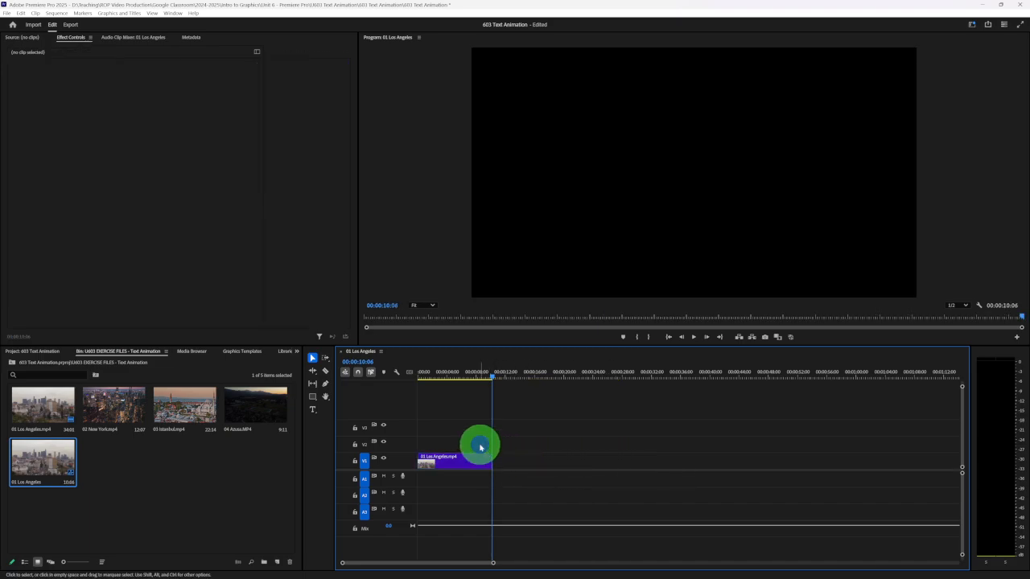
Step: Add a LOS ANGELES text layer over the video with the Type tool at 00:00:01:10
click(429, 374)
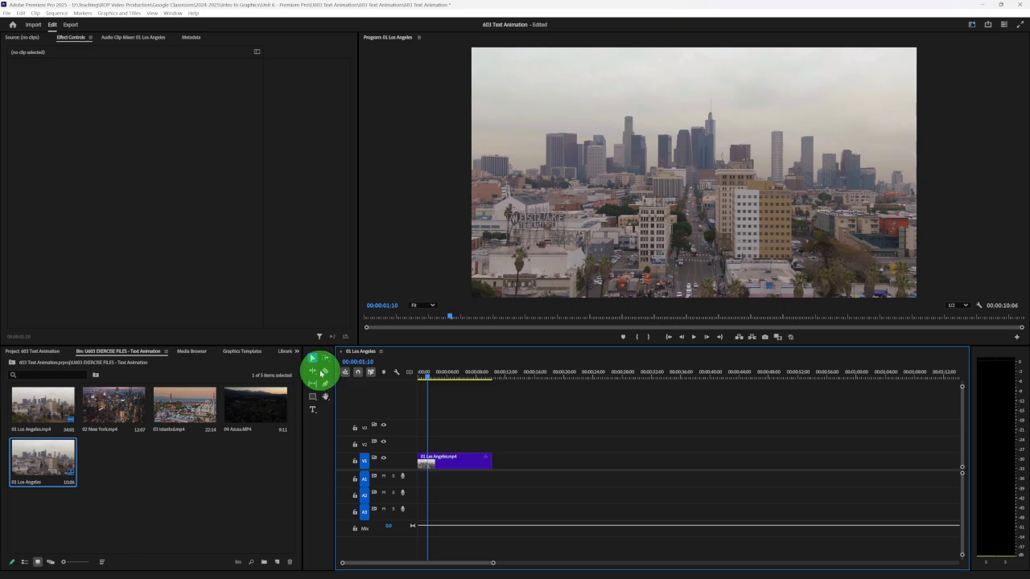
click(313, 410)
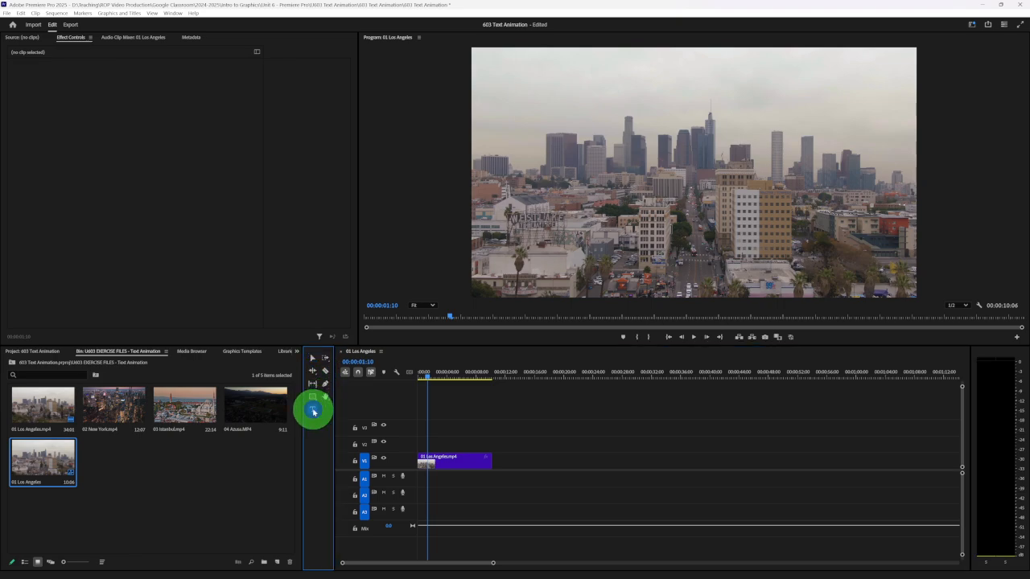
click(568, 165)
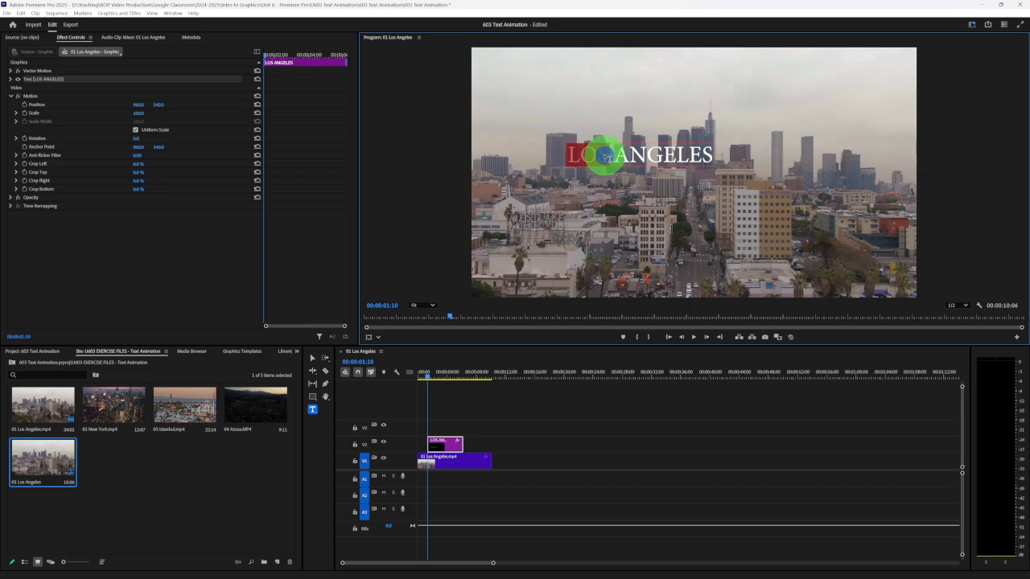
Step: Change the LOS ANGELES text to the Impact font and enlarge its font size until the letters extend past the frame
click(604, 156)
drag(571, 158, 702, 159)
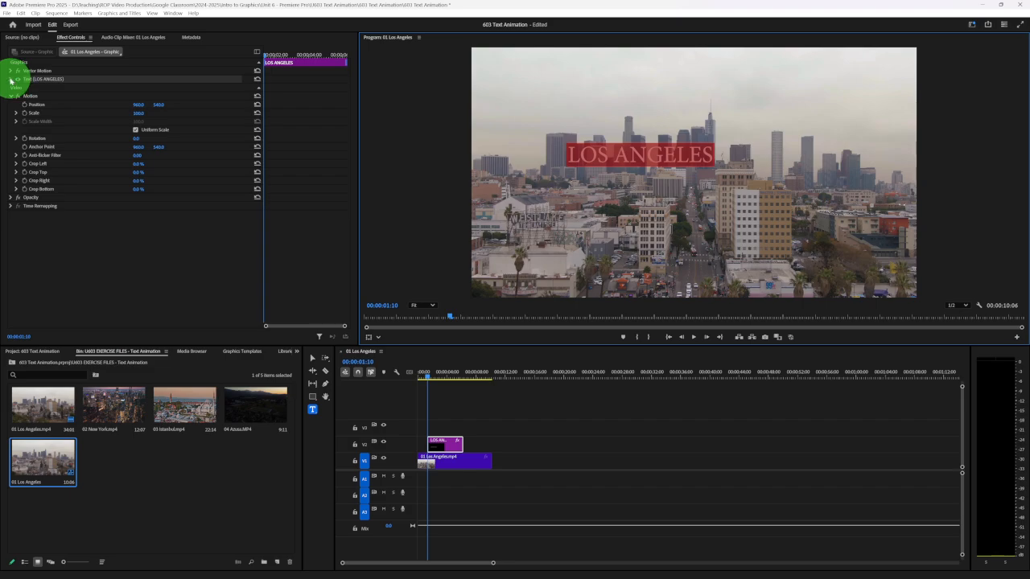
click(10, 79)
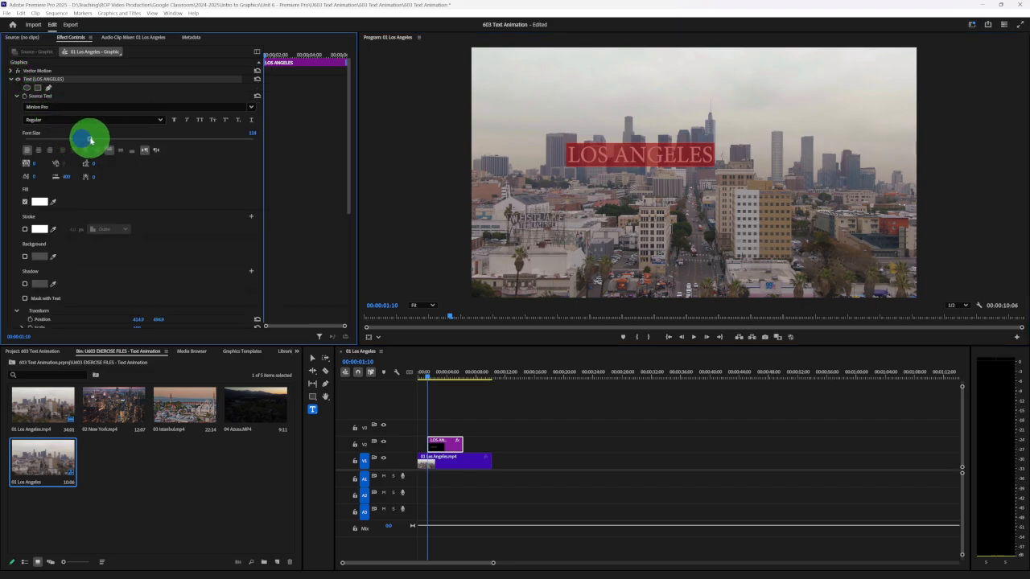
drag(90, 141, 124, 138)
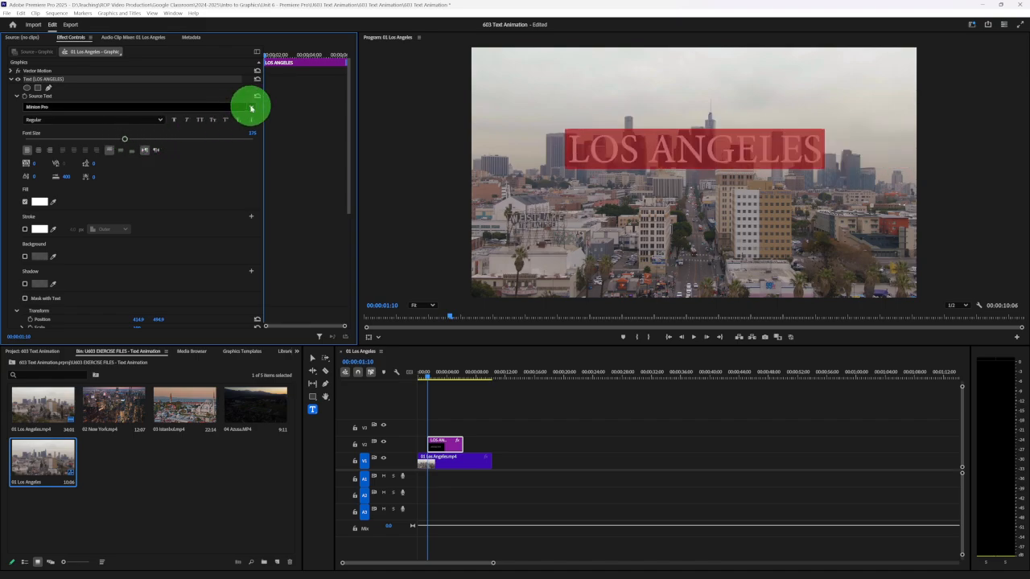
click(251, 108)
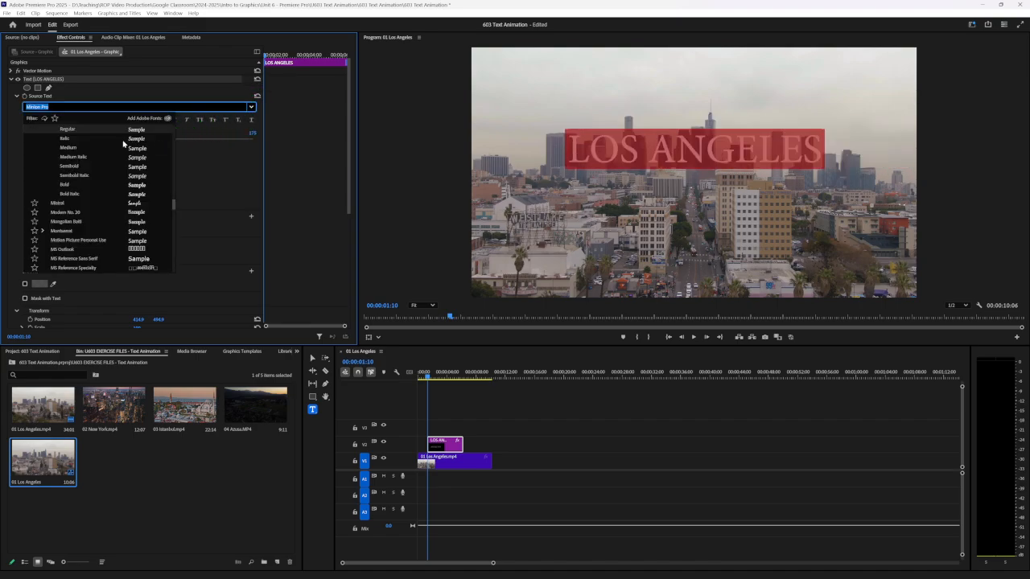
scroll(100, 214, up, 3)
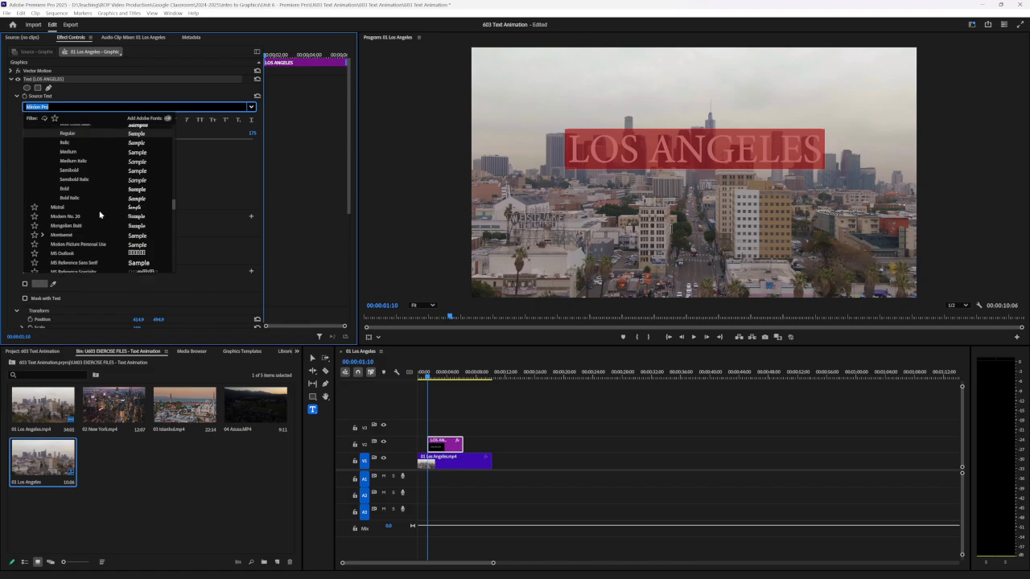
scroll(99, 214, up, 3)
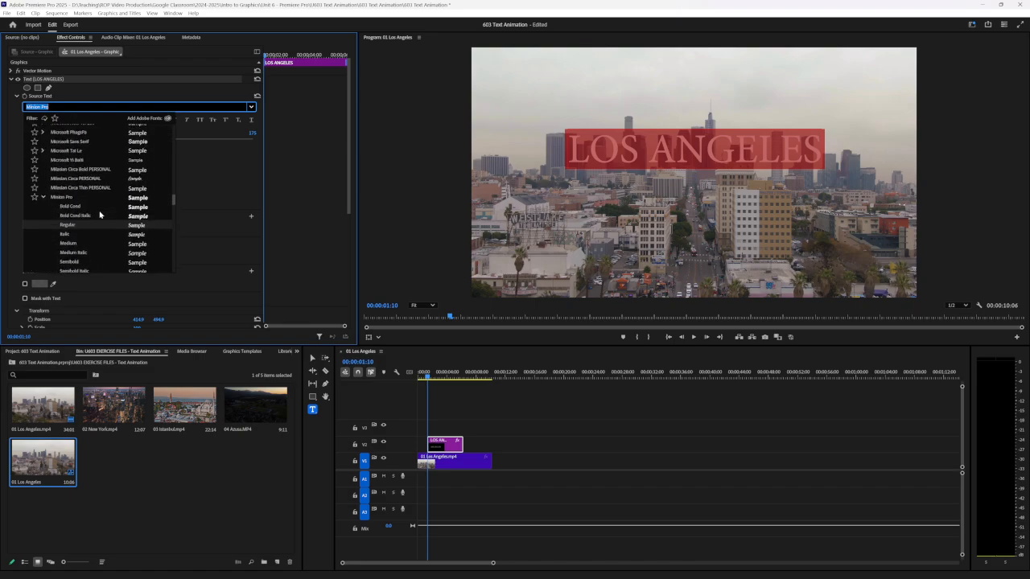
scroll(100, 214, up, 3)
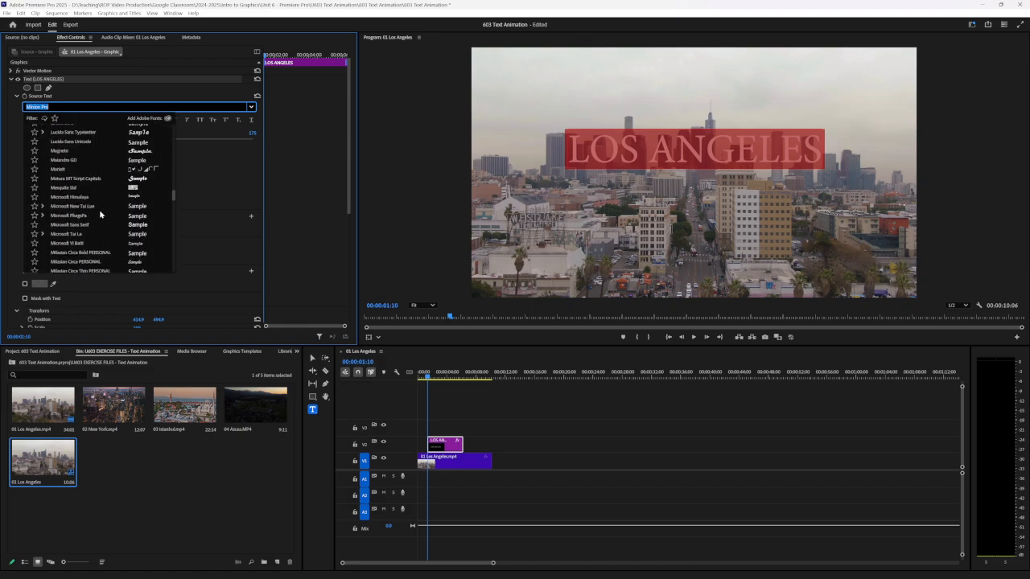
scroll(99, 214, up, 3)
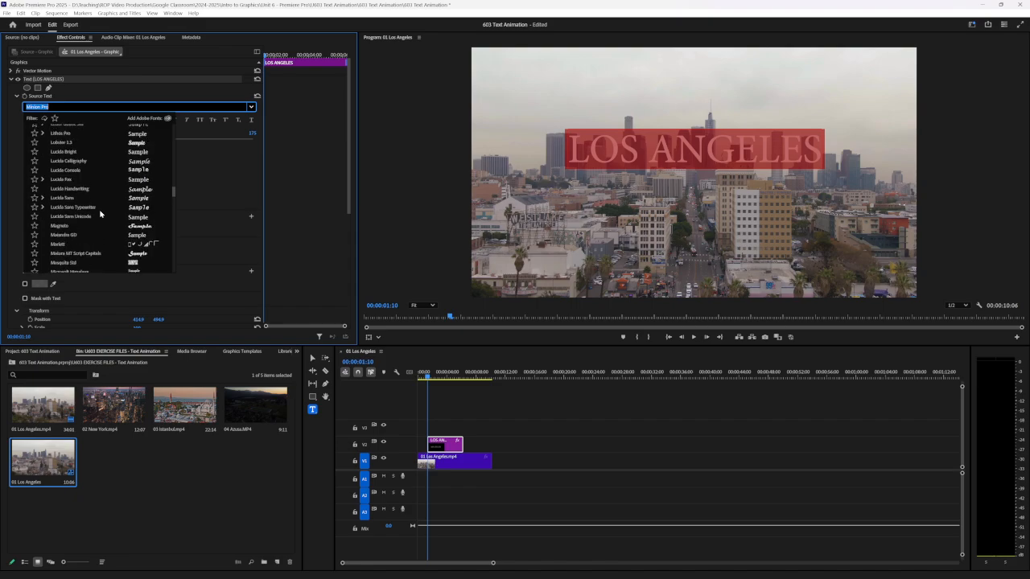
scroll(100, 214, up, 2)
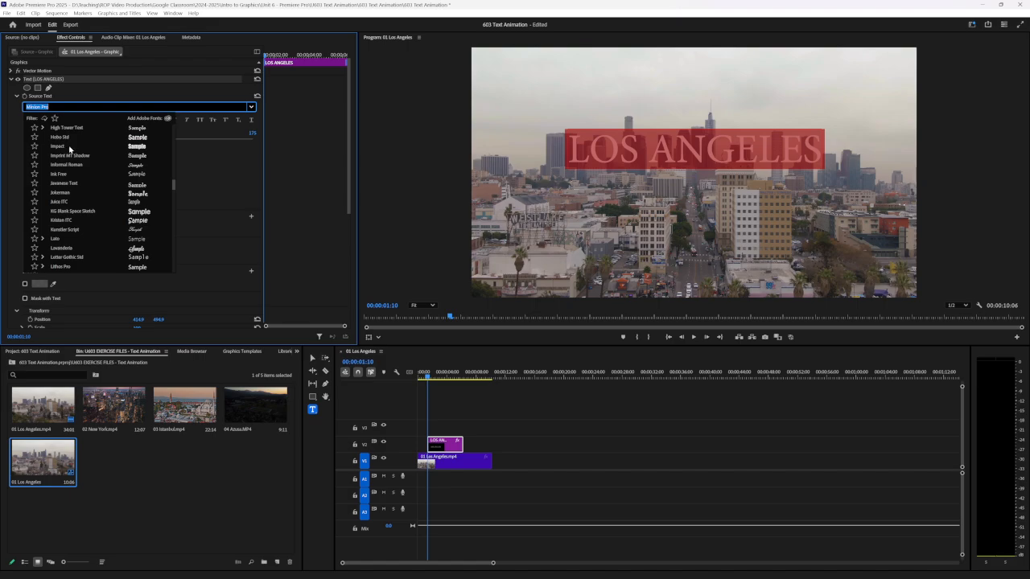
click(67, 146)
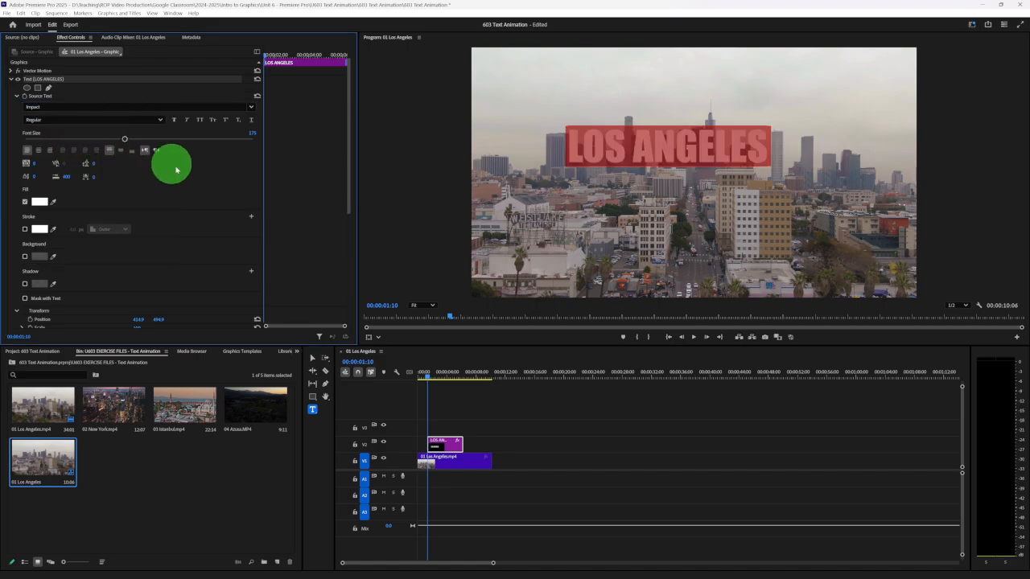
mouse_move(126, 141)
mouse_down()
mouse_move(228, 140)
mouse_move(244, 187)
mouse_up()
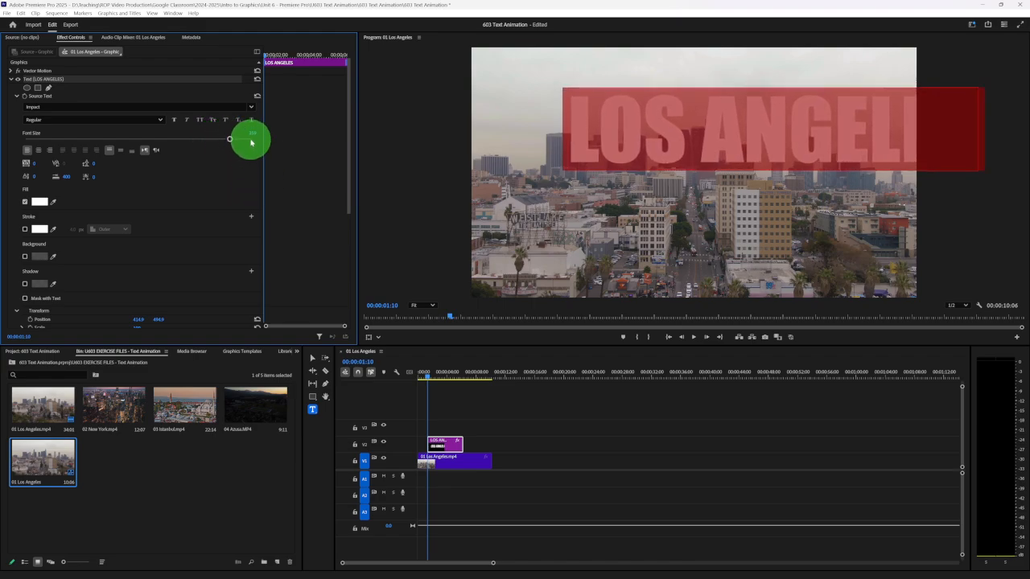
Step: Move and scale the LOS ANGELES text so the whole title fits inside the frame and spans nearly its full width
click(312, 358)
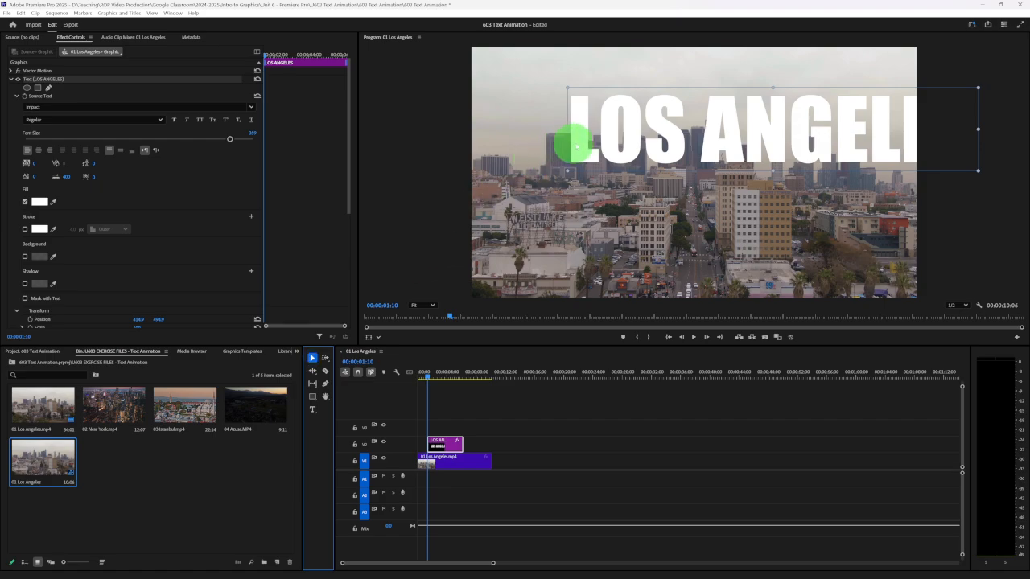
drag(614, 145, 527, 166)
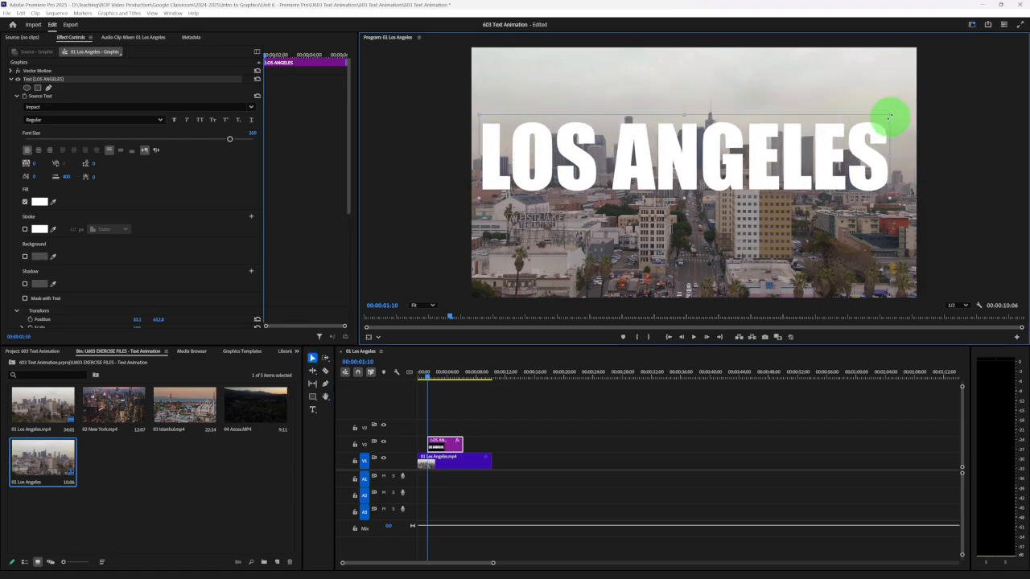
mouse_move(890, 117)
mouse_down()
mouse_move(914, 107)
mouse_move(887, 108)
mouse_move(876, 129)
mouse_up()
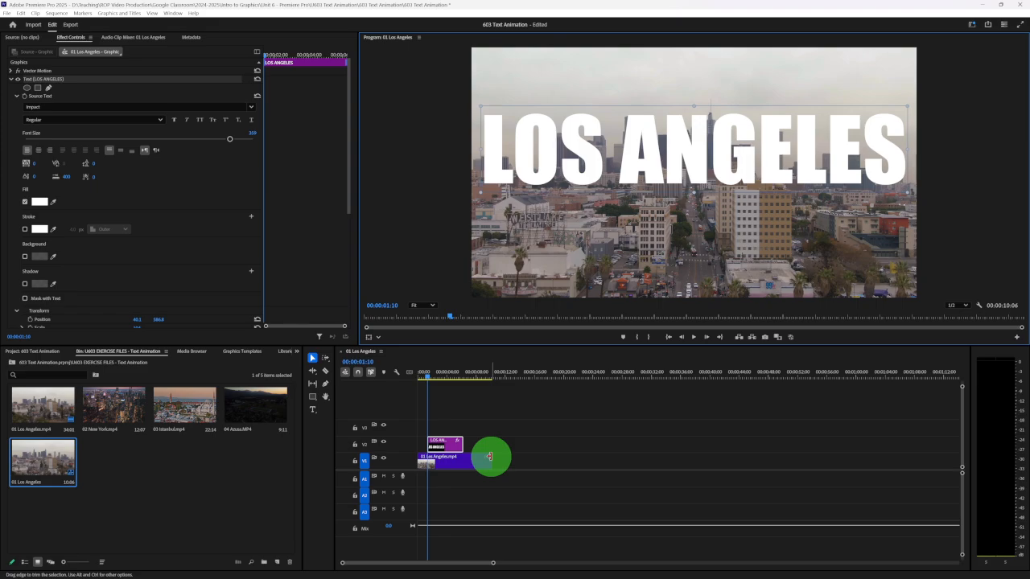
Step: Try to extend the end of the 01 Los Angeles.mp4 clip to 00:00:27:13, and undo the trim
drag(489, 458, 736, 463)
mouse_move(615, 464)
mouse_down()
mouse_move(673, 460)
mouse_move(616, 461)
mouse_up()
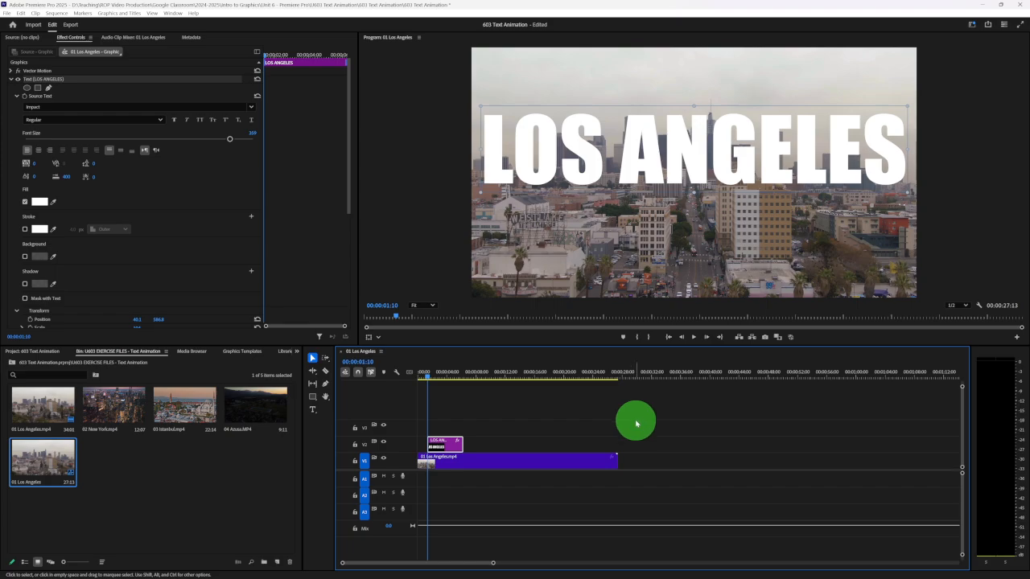
key(ctrl+z)
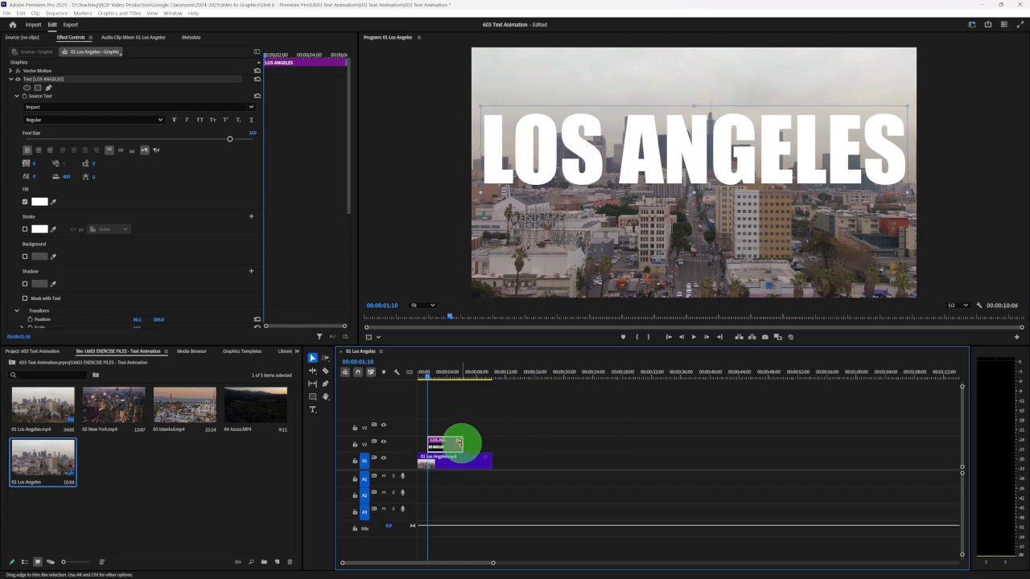
Step: Trim both ends of the LOS ANGELES text layer so it spans the same length as the 01 Los Angeles.mp4 clip
drag(459, 443, 885, 438)
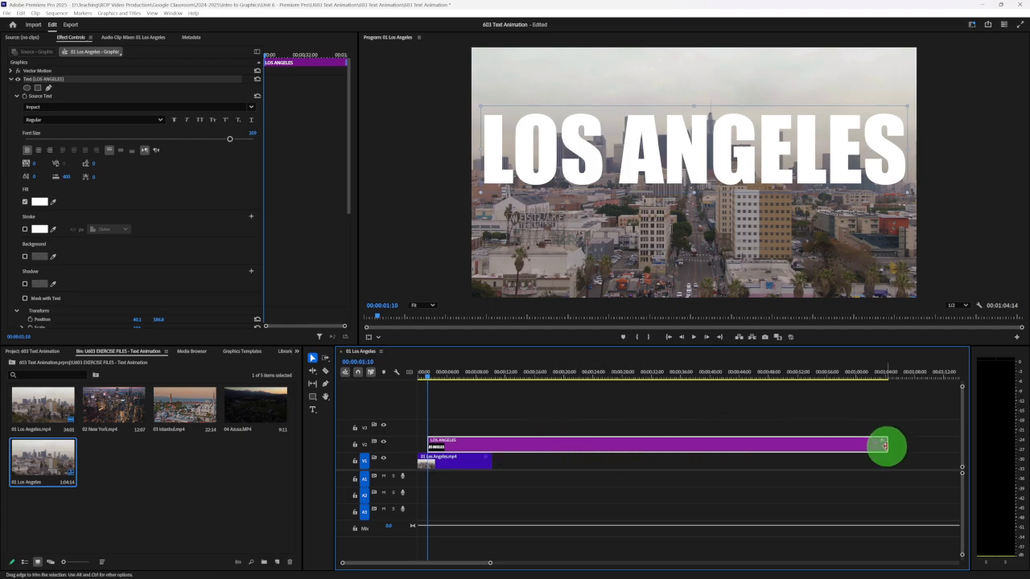
drag(886, 445, 490, 441)
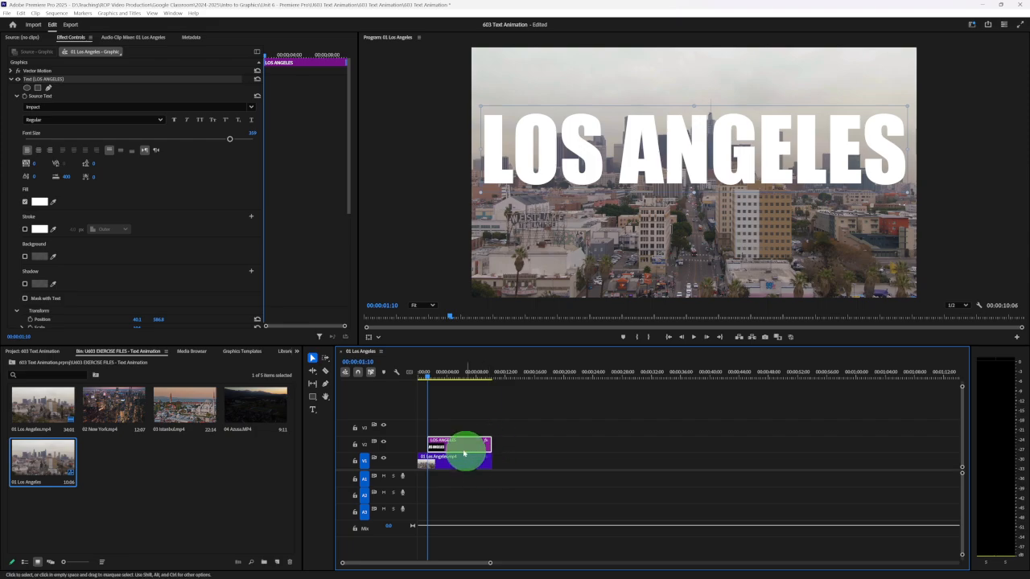
drag(429, 442, 412, 442)
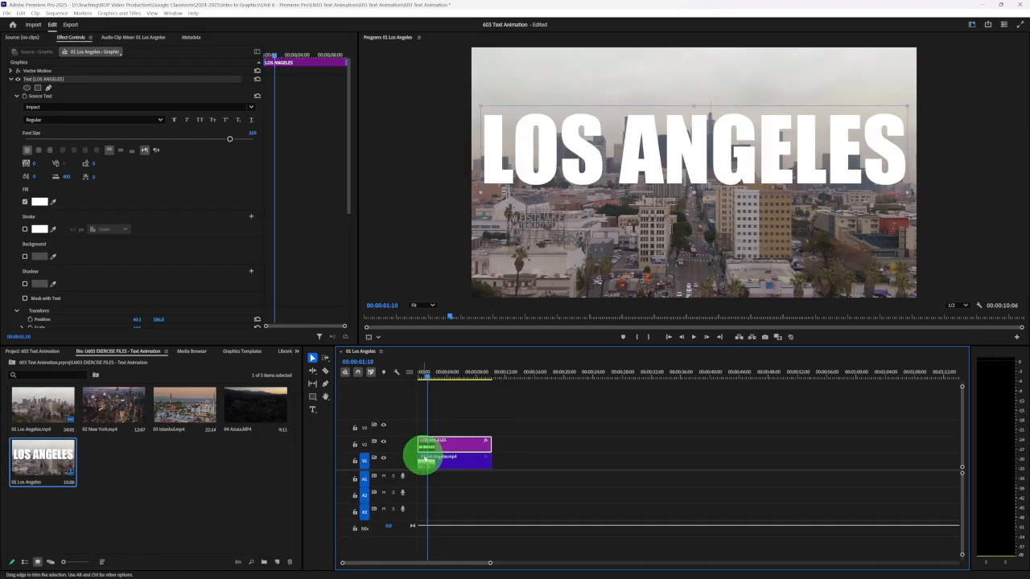
click(466, 418)
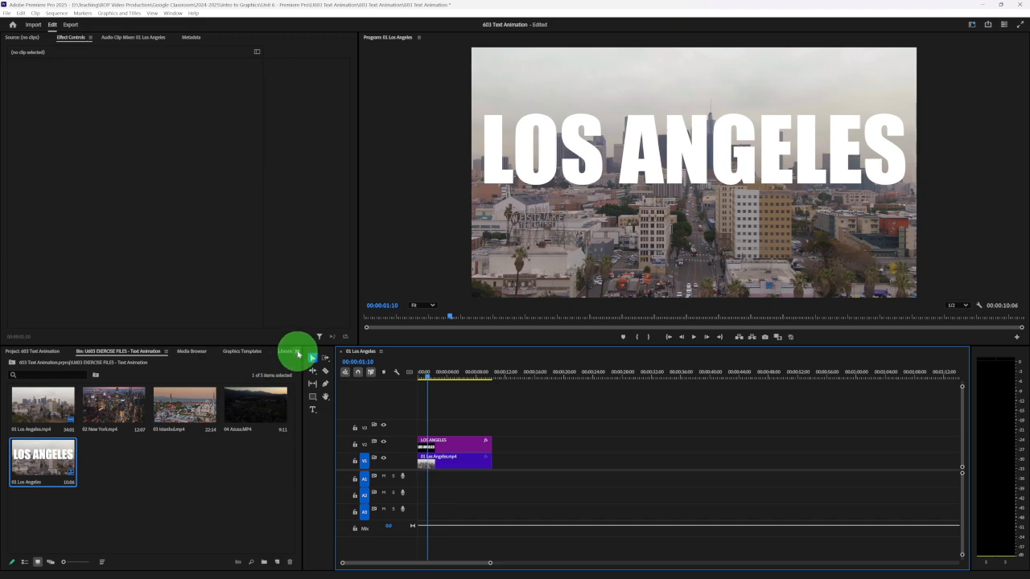
Step: Search the effects for "track" and apply Track Matte Key to the 01 Los Angeles.mp4 clip
click(298, 354)
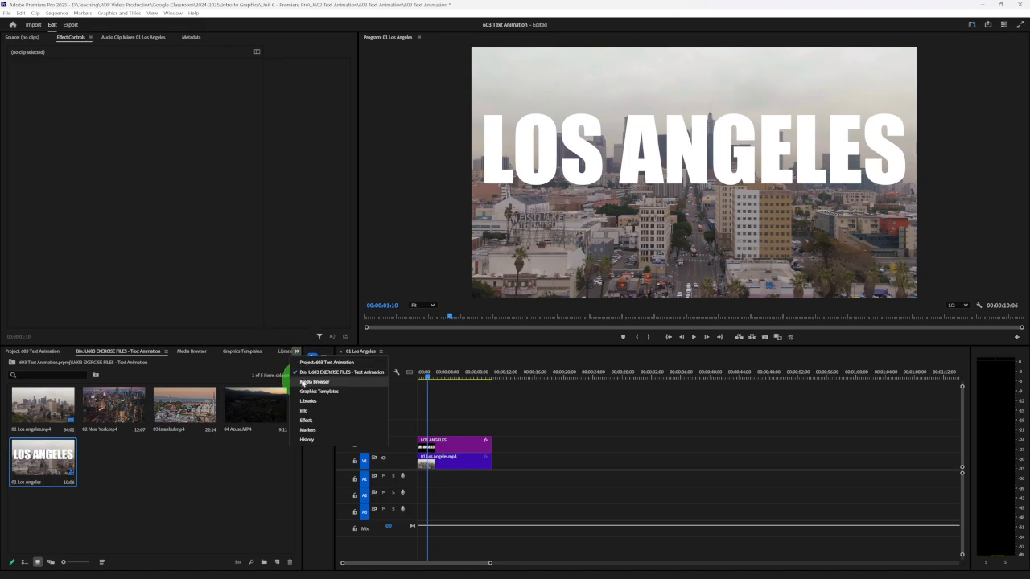
click(306, 420)
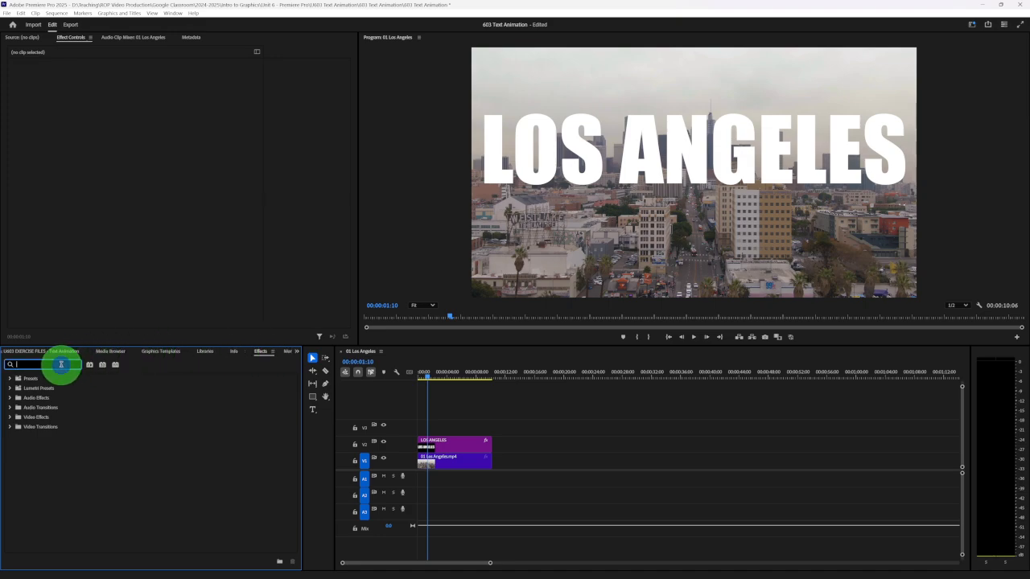
text(track)
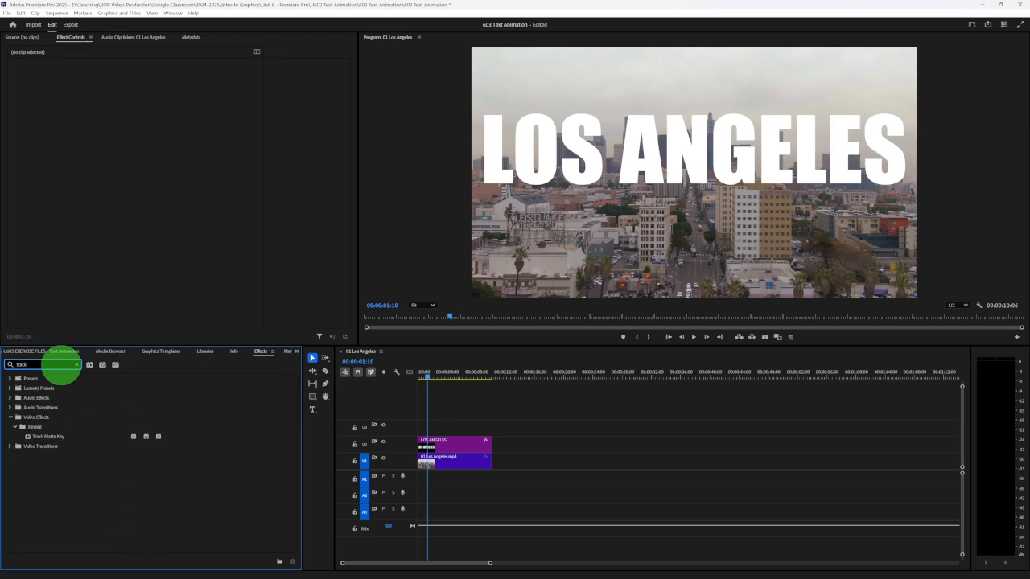
click(67, 437)
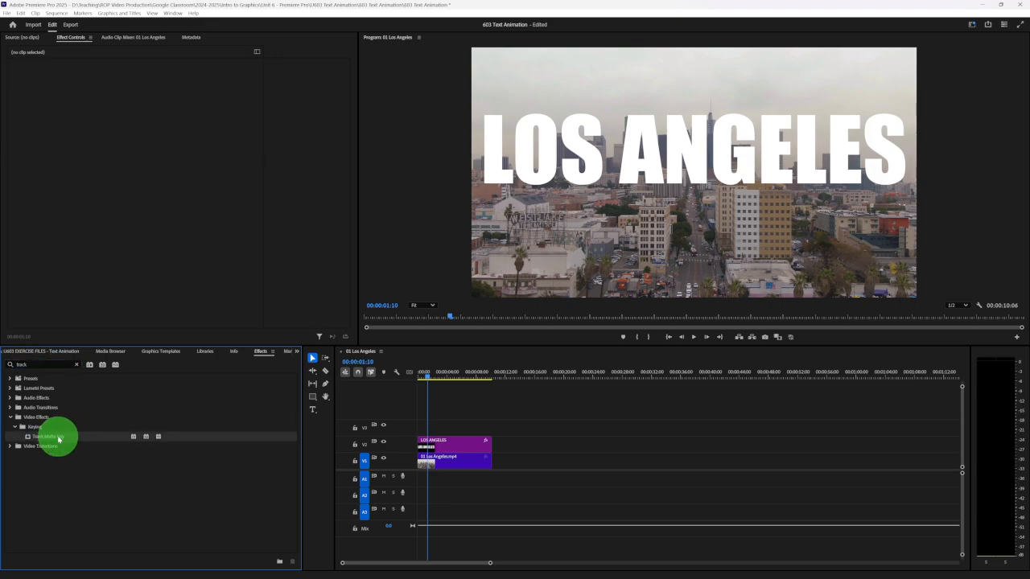
drag(58, 437, 444, 466)
drag(59, 438, 407, 460)
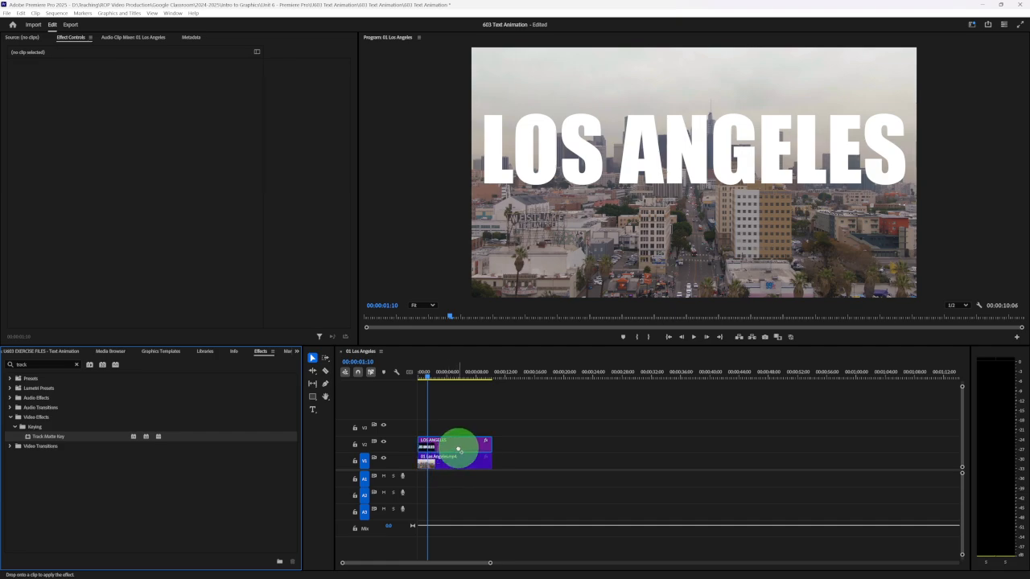
mouse_move(461, 451)
mouse_down()
mouse_move(465, 462)
mouse_move(450, 464)
mouse_up()
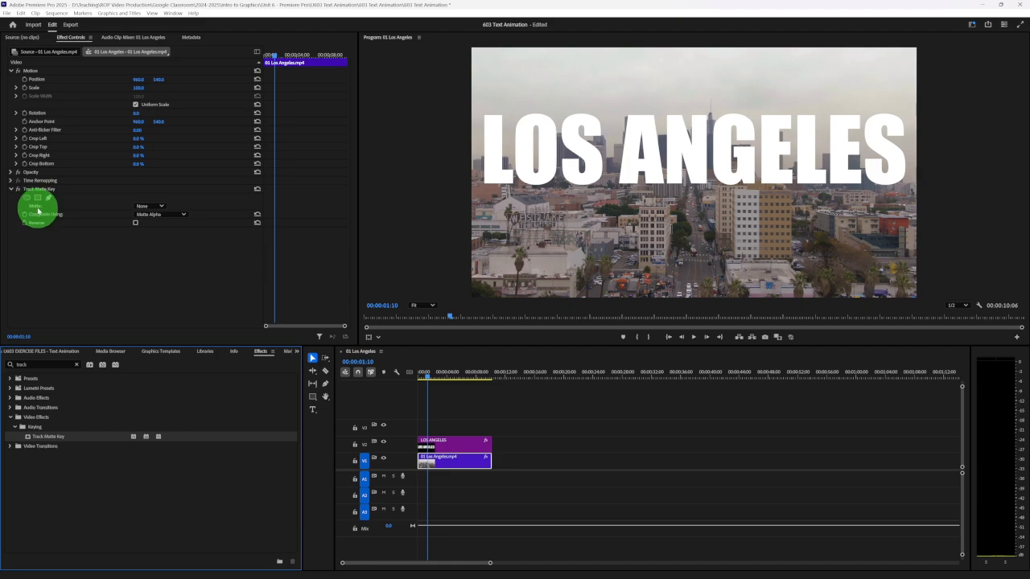
Step: Set the Track Matte Key's matte to Video 2 and play the sequence from the start
click(162, 208)
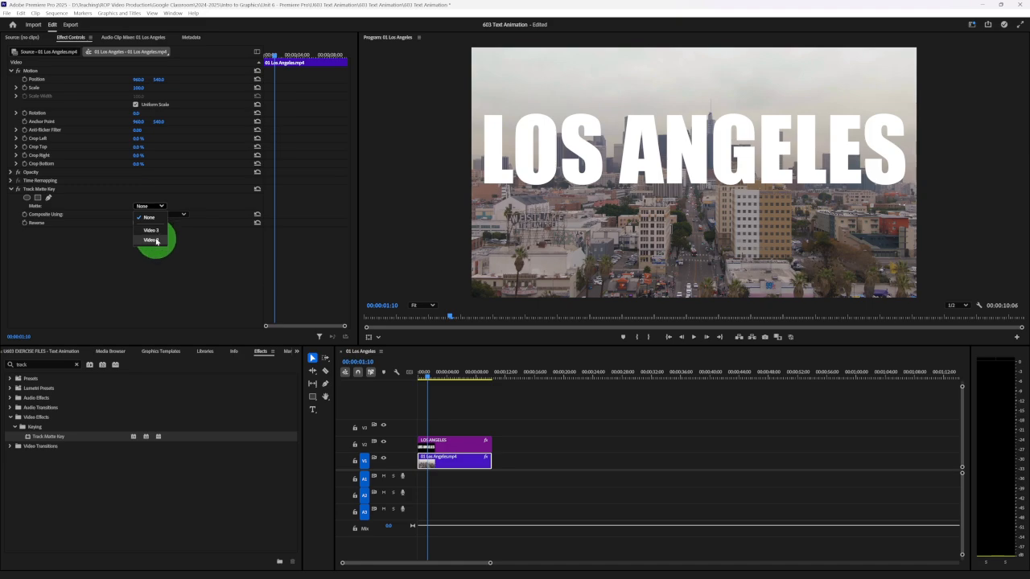
click(152, 240)
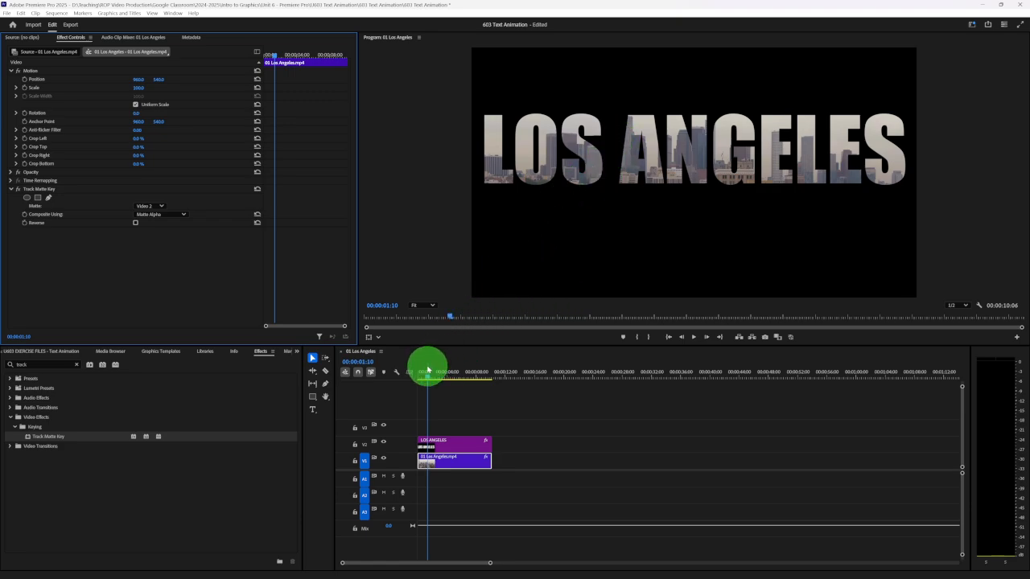
drag(425, 375, 416, 374)
key(space)
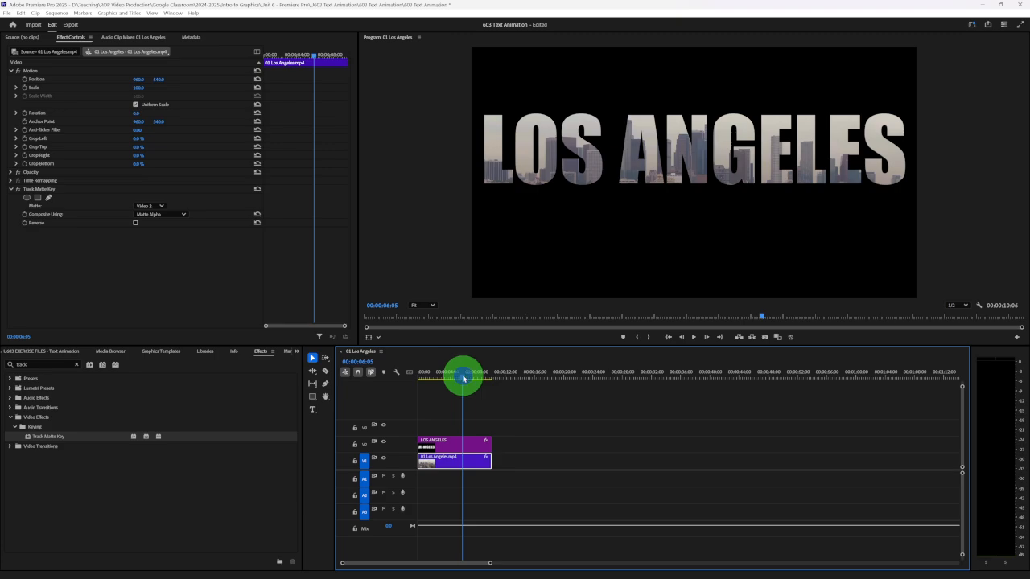
Step: Add Position and Scale keyframes to the 01 Los Angeles.mp4 clip at 00:00:04:29
drag(464, 378, 454, 377)
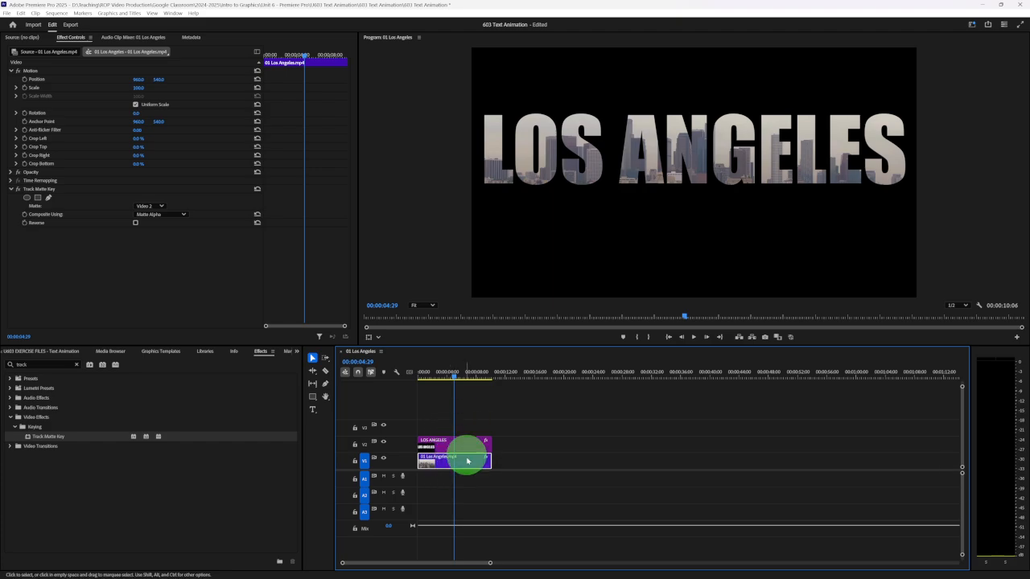
drag(489, 564, 442, 558)
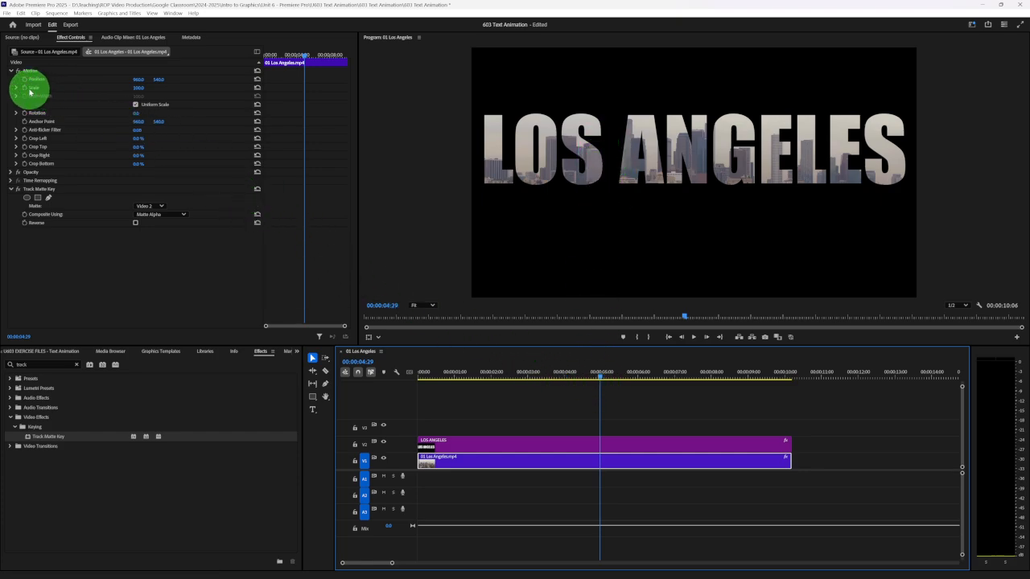
click(25, 91)
click(24, 79)
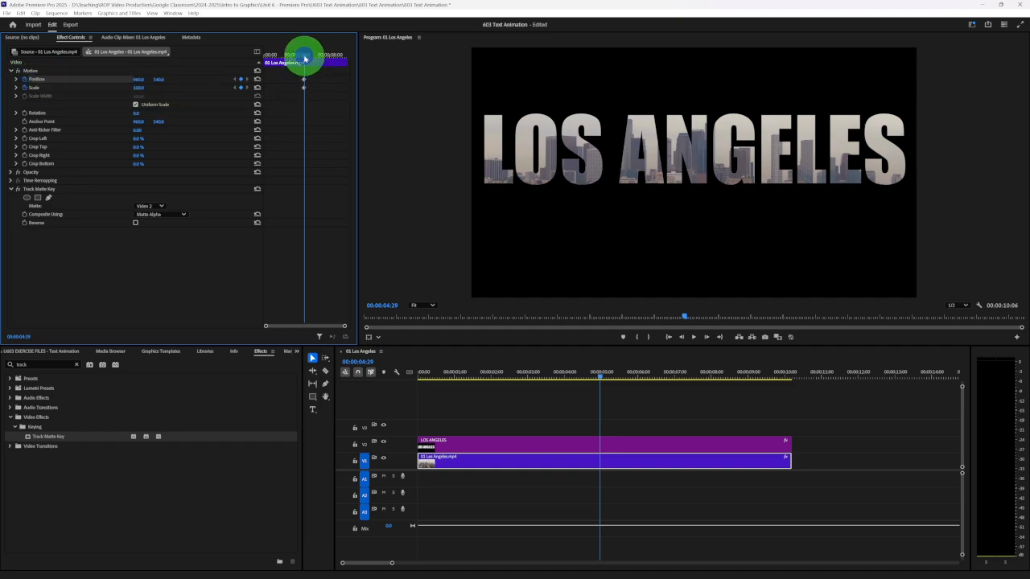
Step: Try to enlarge the video clip's Scale at 00:00:01:17 to 1500 and beyond, and undo both scale changes
drag(305, 59, 276, 63)
click(130, 91)
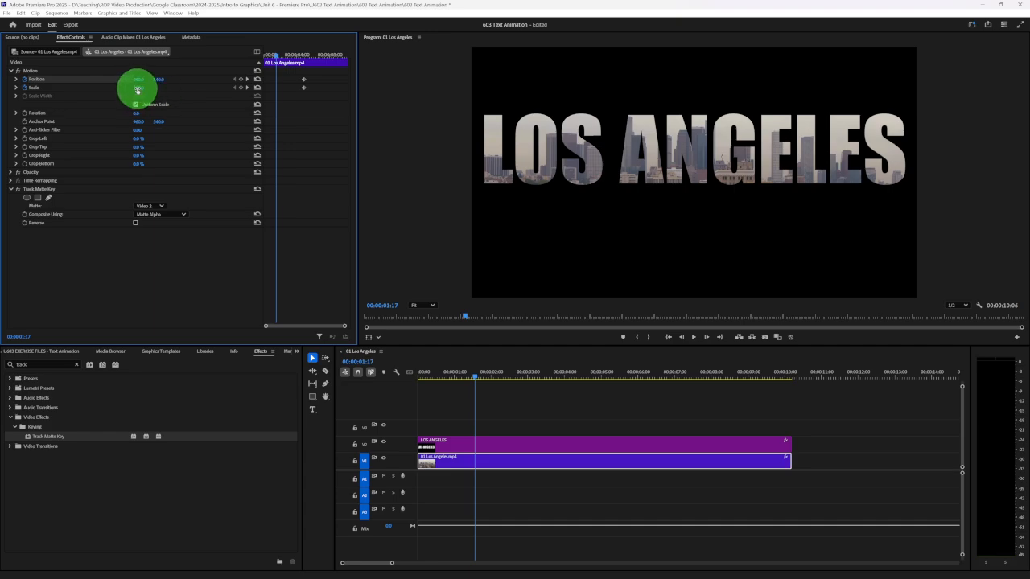
drag(136, 90, 742, 142)
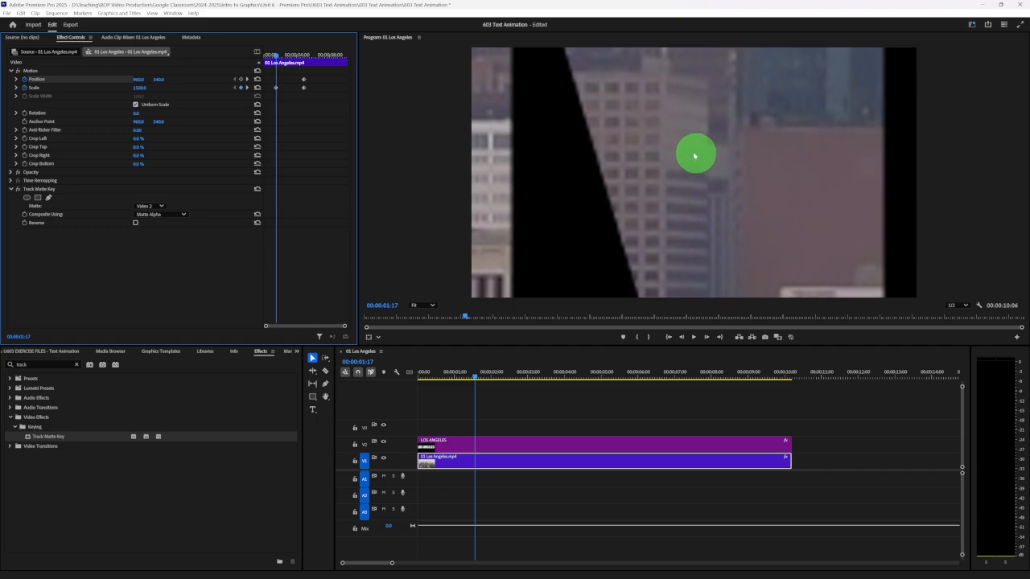
drag(141, 88, 867, 172)
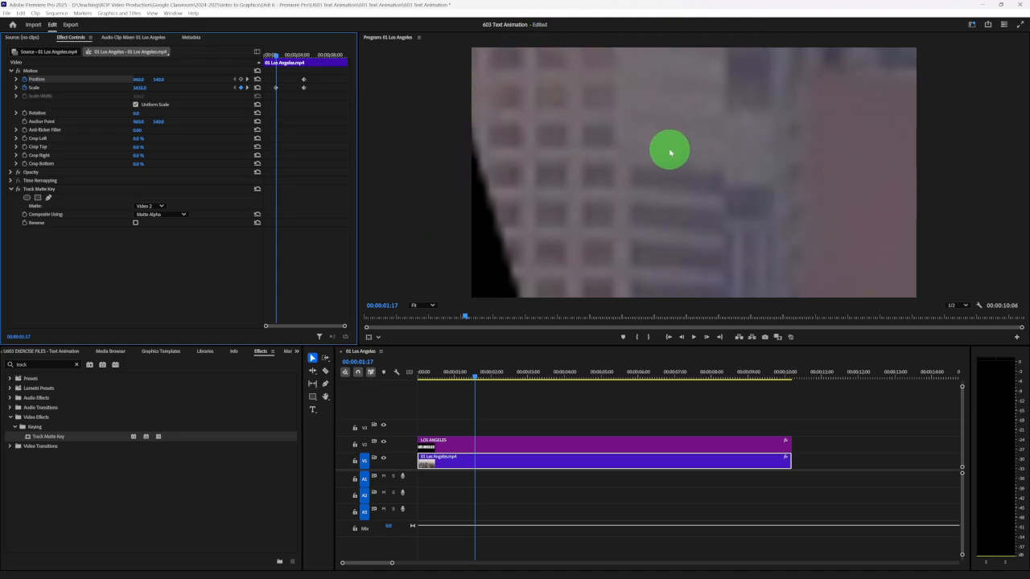
key(ctrl+z)
key(ctrl+z)
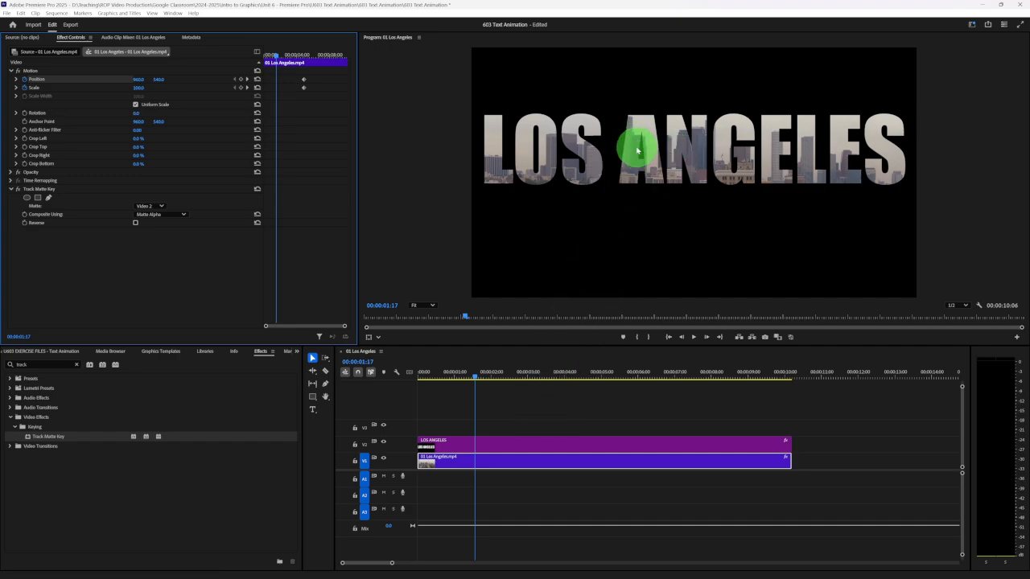
Step: Add Position and Scale keyframes to the LOS ANGELES text layer's Motion at 00:00:01:17
click(540, 446)
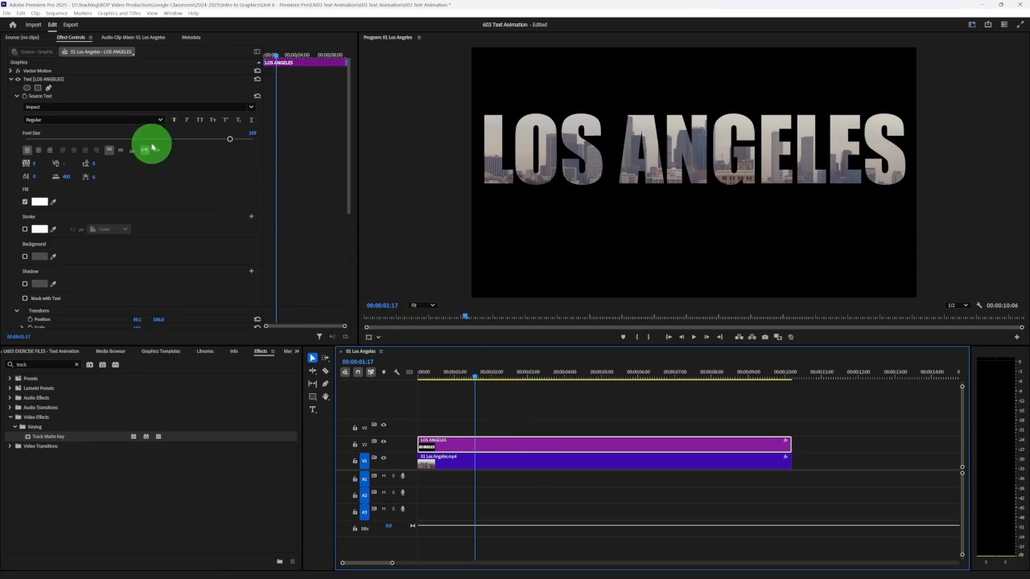
click(12, 80)
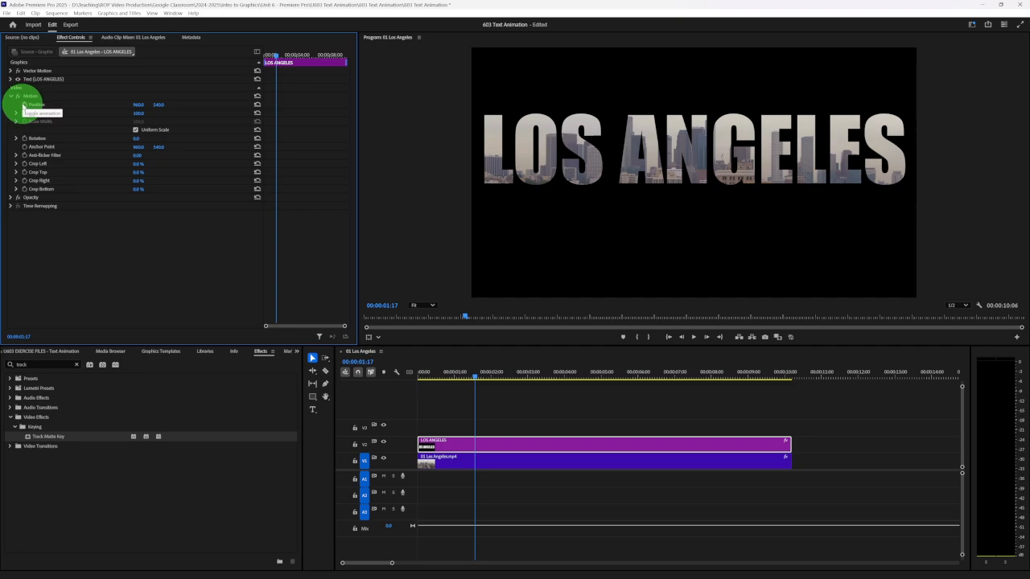
click(25, 105)
click(24, 113)
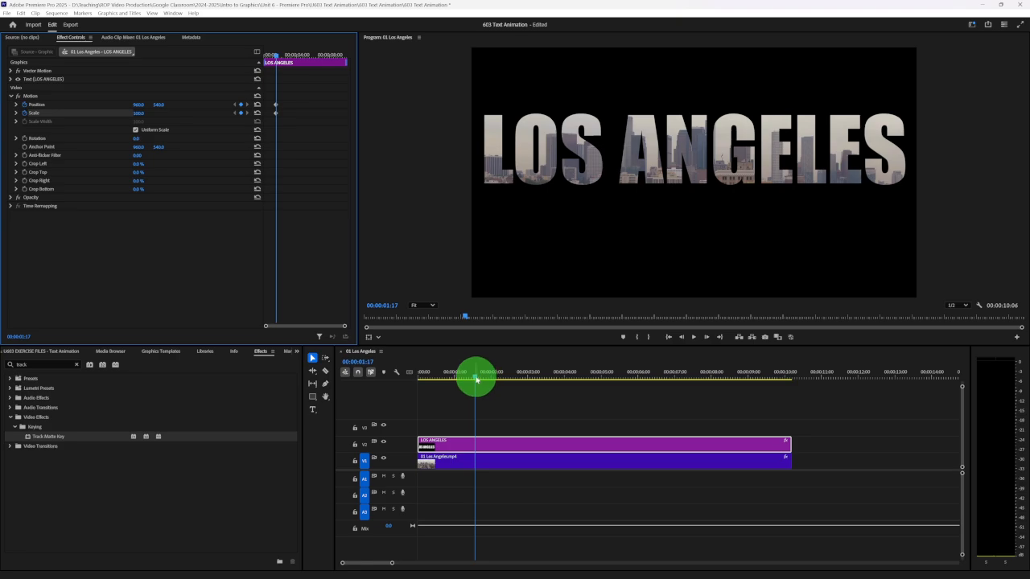
Step: At 00:00:00:19, scale the text layer to about 3818 and set its horizontal position to 276 so the footage fills the frame, and preview it
drag(475, 378, 441, 378)
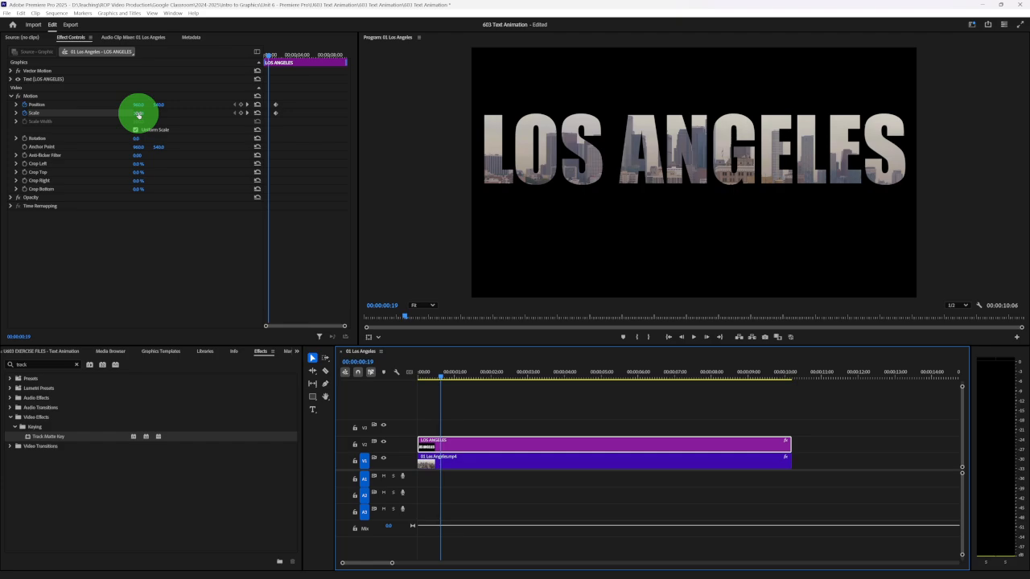
mouse_move(138, 114)
mouse_down()
mouse_move(536, 100)
mouse_move(735, 106)
mouse_move(823, 122)
mouse_move(39, 141)
mouse_move(154, 168)
mouse_move(137, 111)
mouse_move(553, 156)
mouse_move(713, 161)
mouse_move(6, 82)
mouse_move(132, 109)
mouse_up()
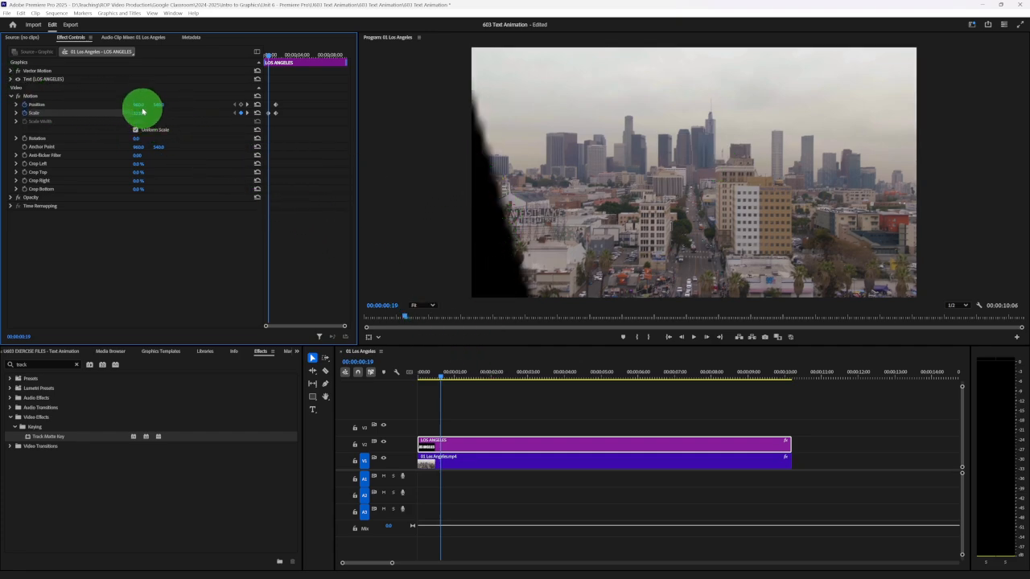
mouse_move(140, 106)
mouse_down()
mouse_move(17, 108)
mouse_move(369, 114)
mouse_move(138, 115)
mouse_up()
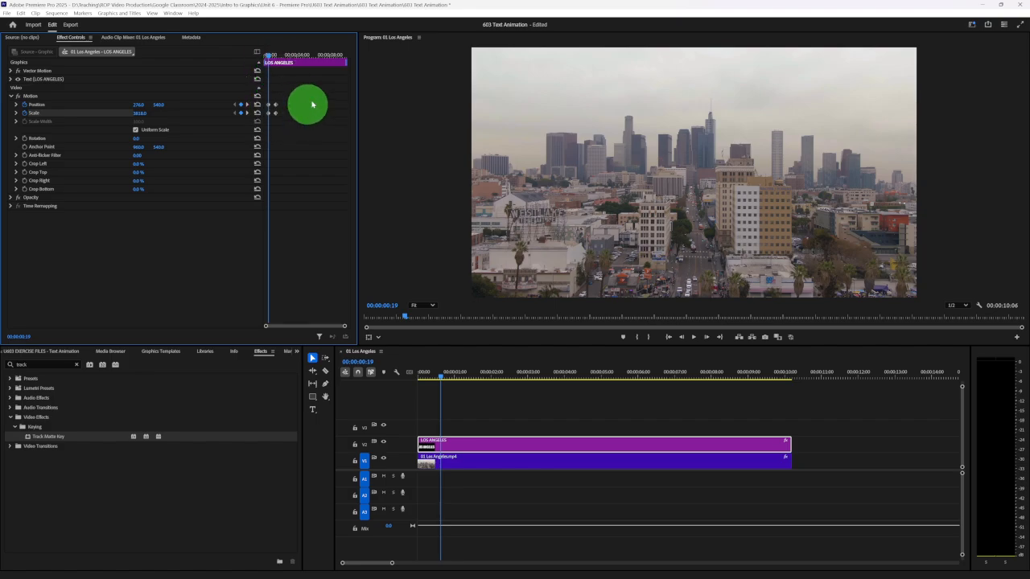
key(space)
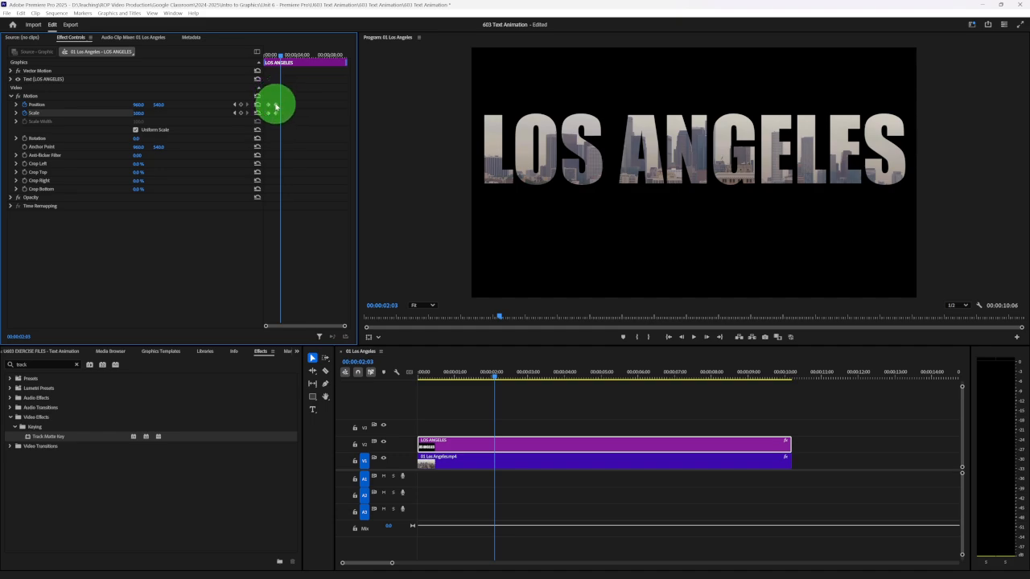
Step: Move the text layer's ending Position and Scale keyframes to 00:00:05:07 and play back the slower zoom-out
drag(281, 63, 306, 53)
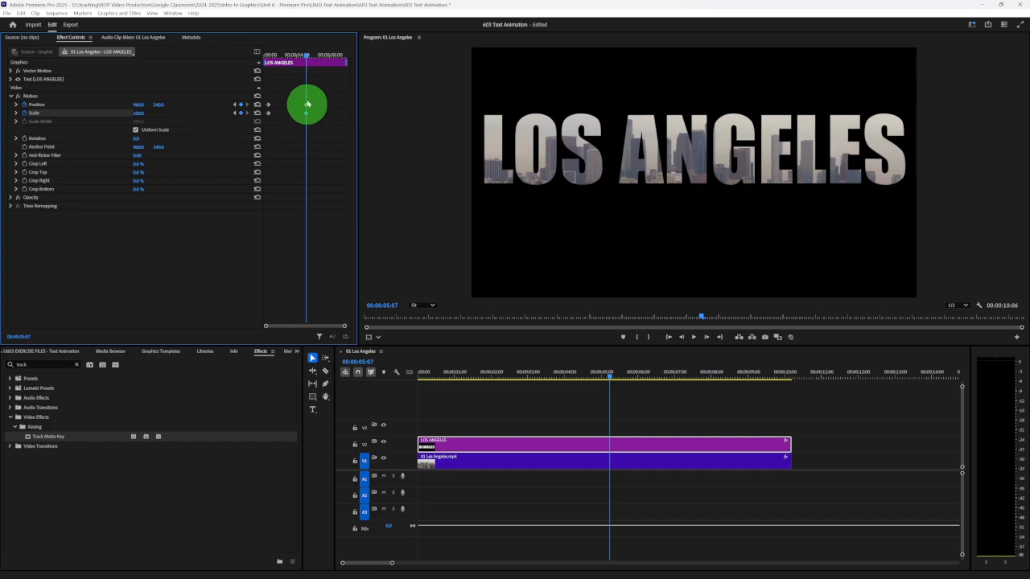
click(269, 55)
key(space)
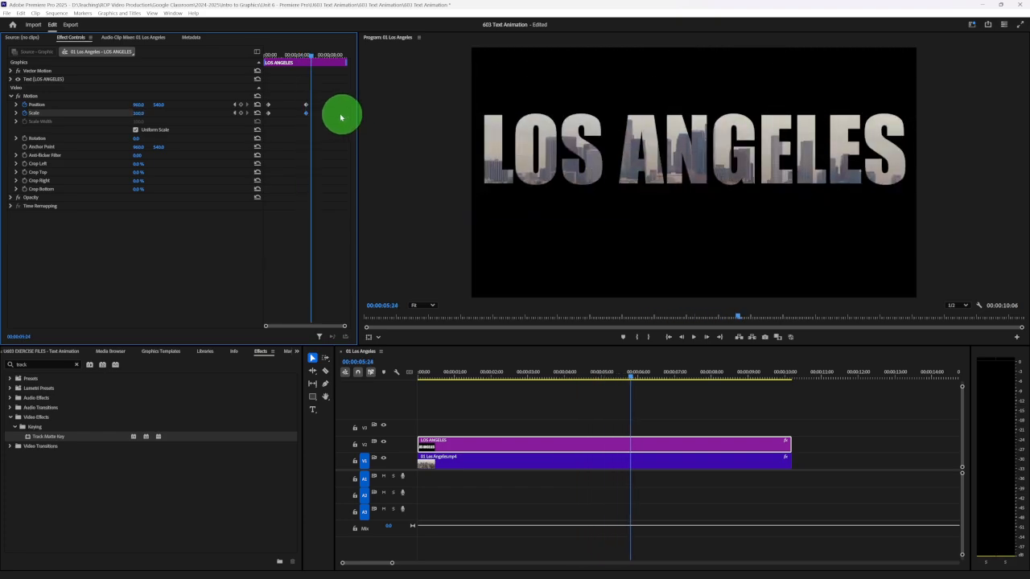
click(296, 54)
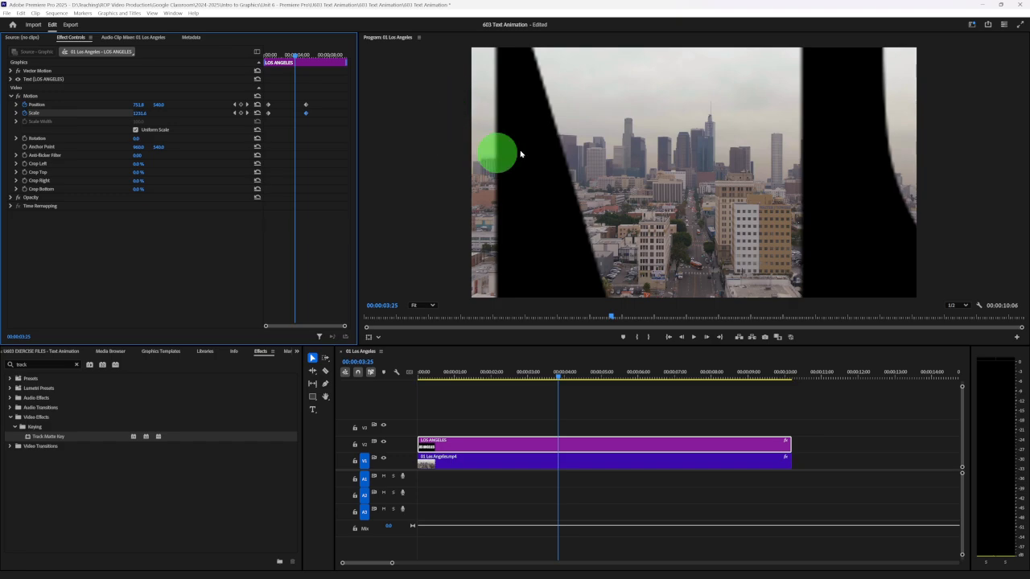
Step: Preview the zoom-out and apply Ease Out temporal interpolation to the text layer's starting Position and Scale keyframes
key(space)
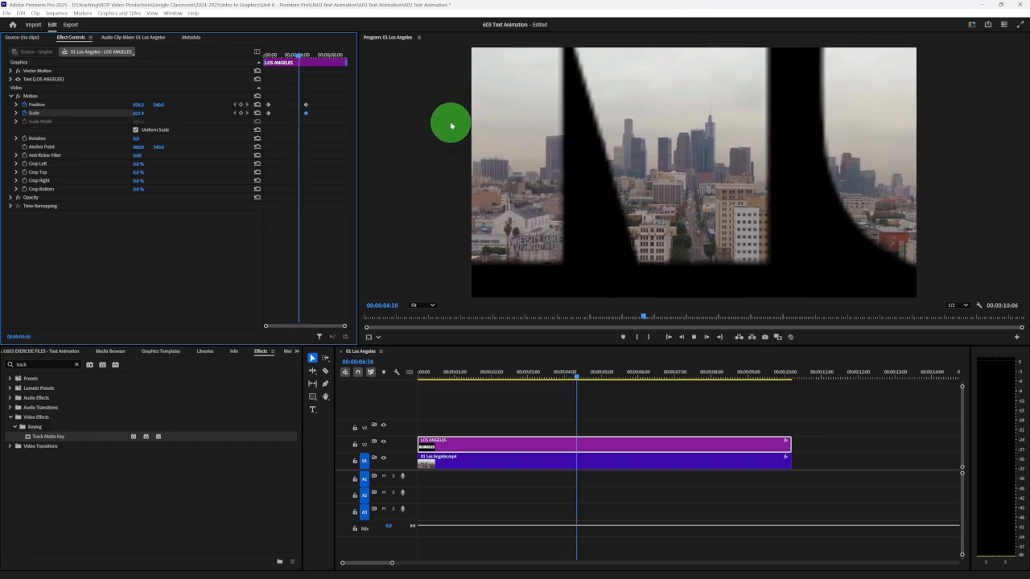
key(space)
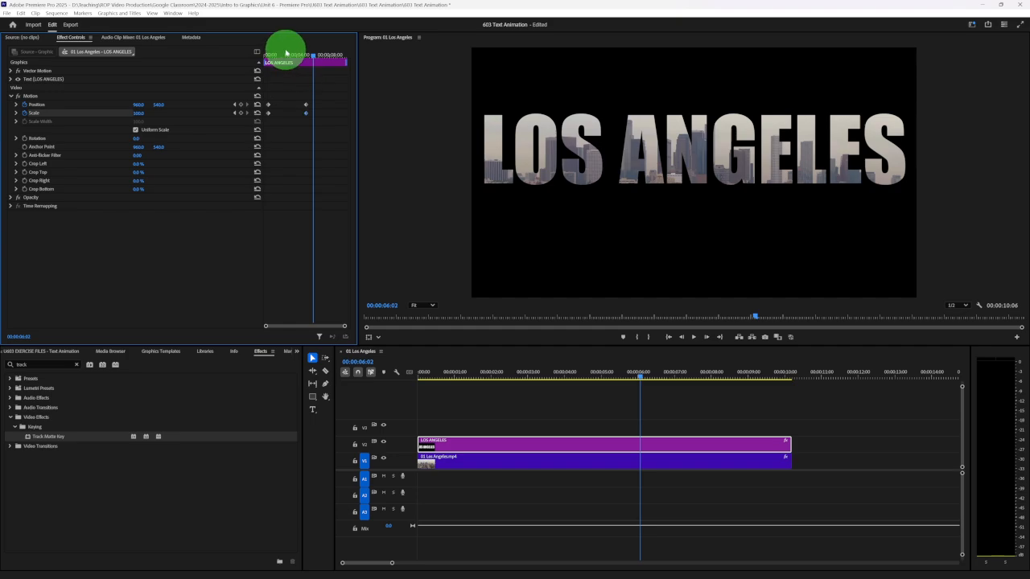
click(284, 58)
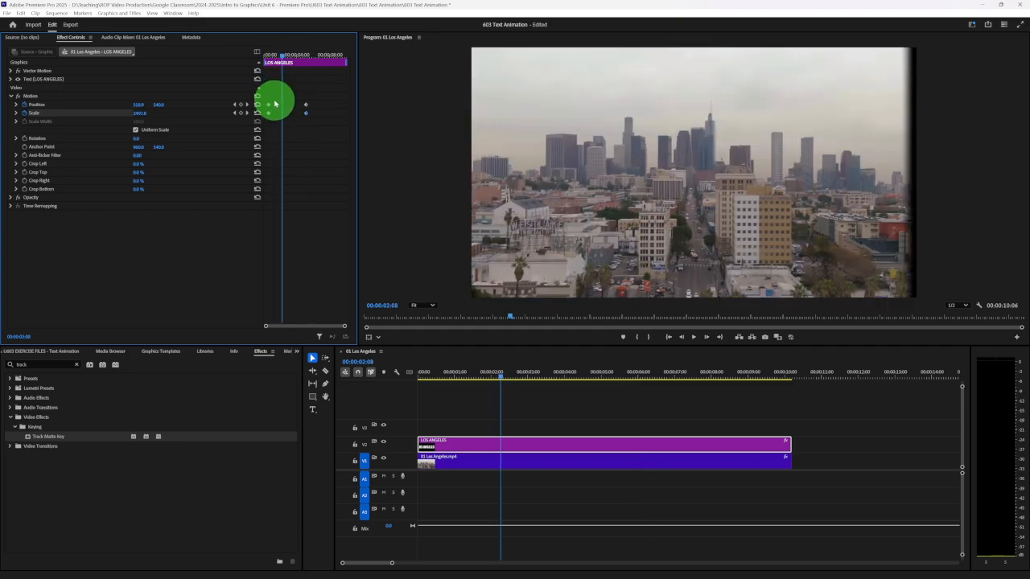
mouse_move(274, 96)
mouse_down()
mouse_move(262, 123)
mouse_move(294, 110)
mouse_move(268, 114)
mouse_move(271, 134)
mouse_up()
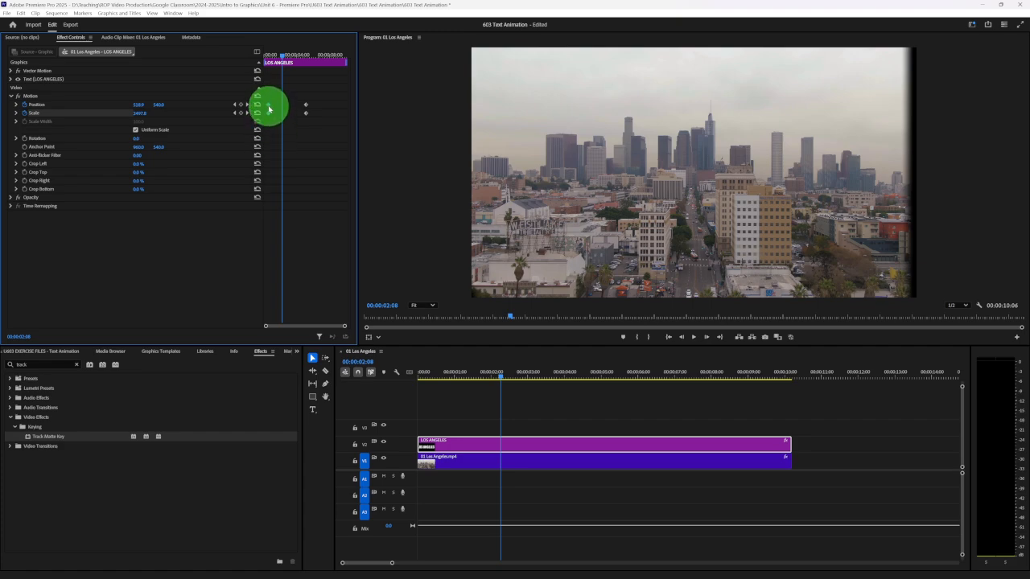
right_click(269, 108)
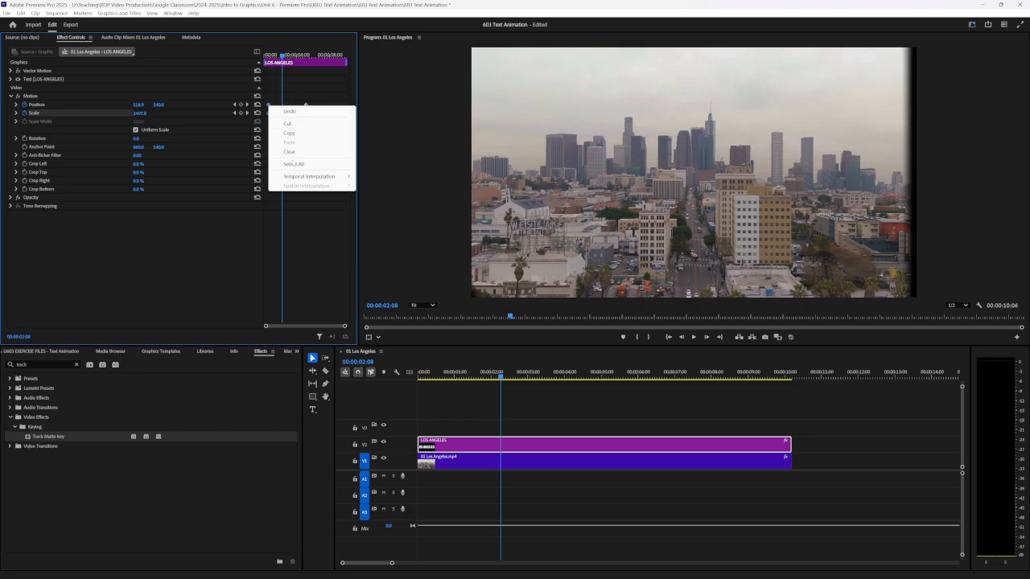
click(298, 176)
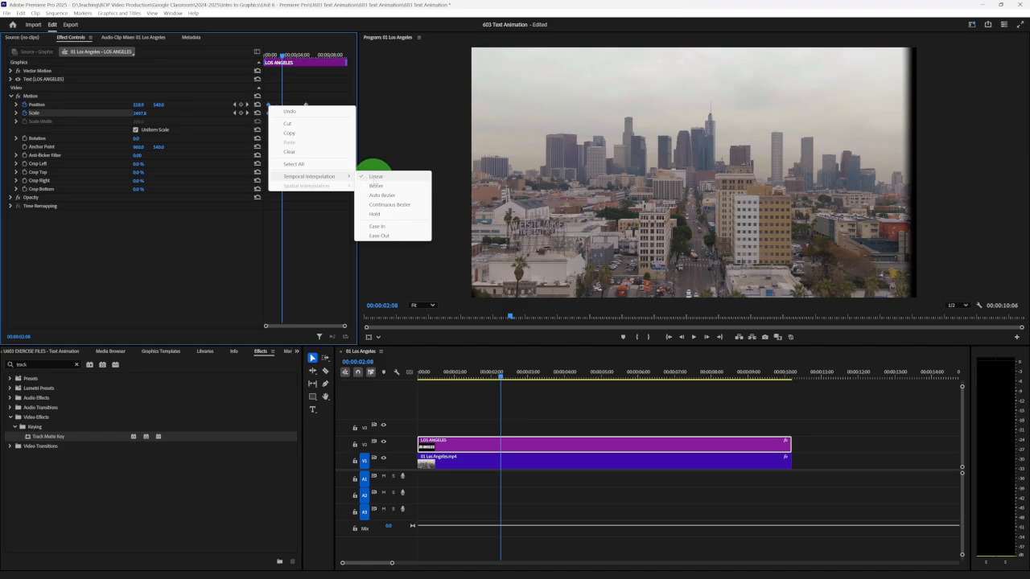
click(385, 236)
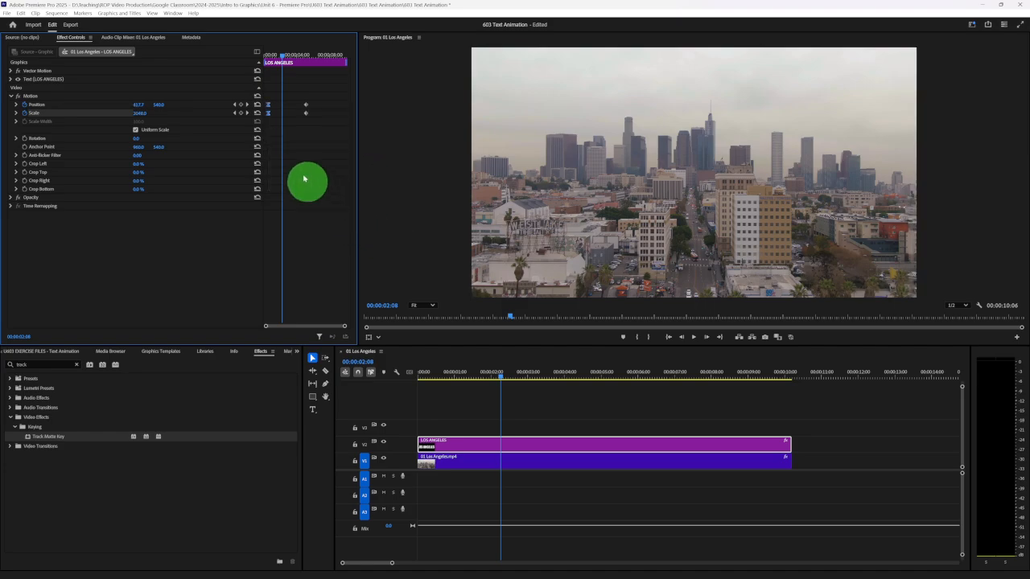
Step: Apply Ease In temporal interpolation to the text layer's ending Position and Scale keyframes and play back the zoom-out
mouse_move(298, 97)
mouse_down()
mouse_move(324, 148)
mouse_move(309, 111)
mouse_up()
right_click(307, 107)
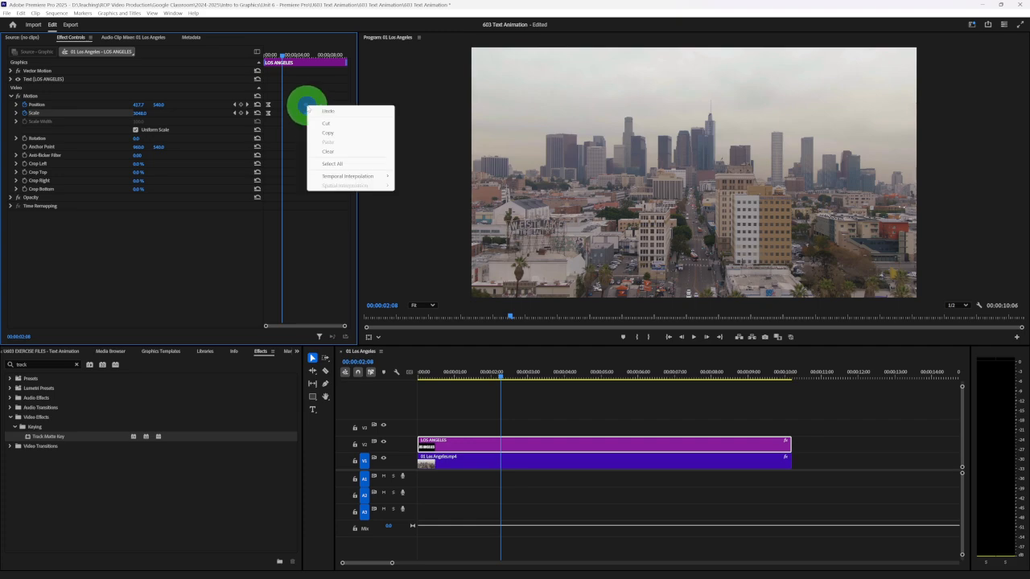
click(351, 177)
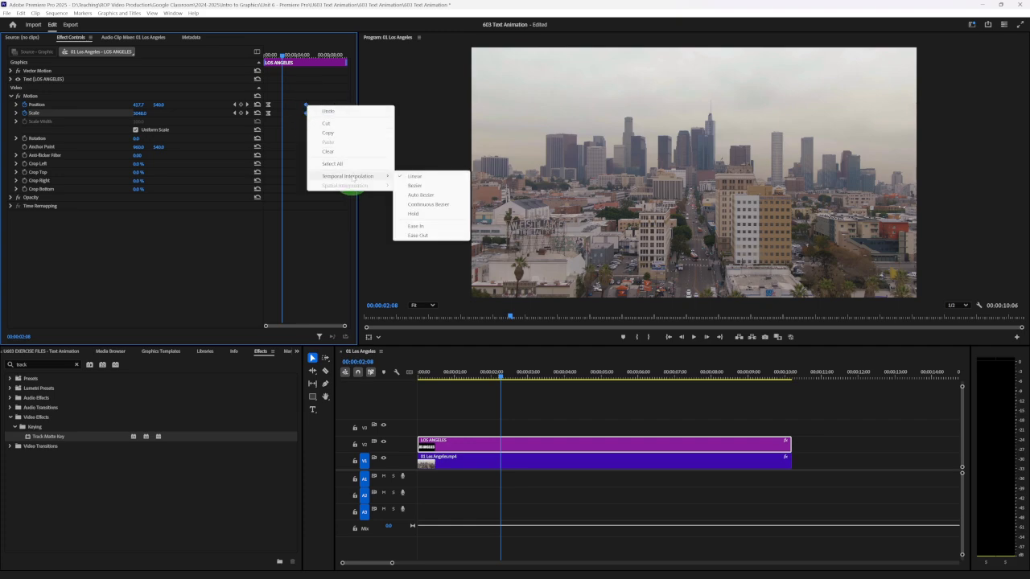
click(416, 226)
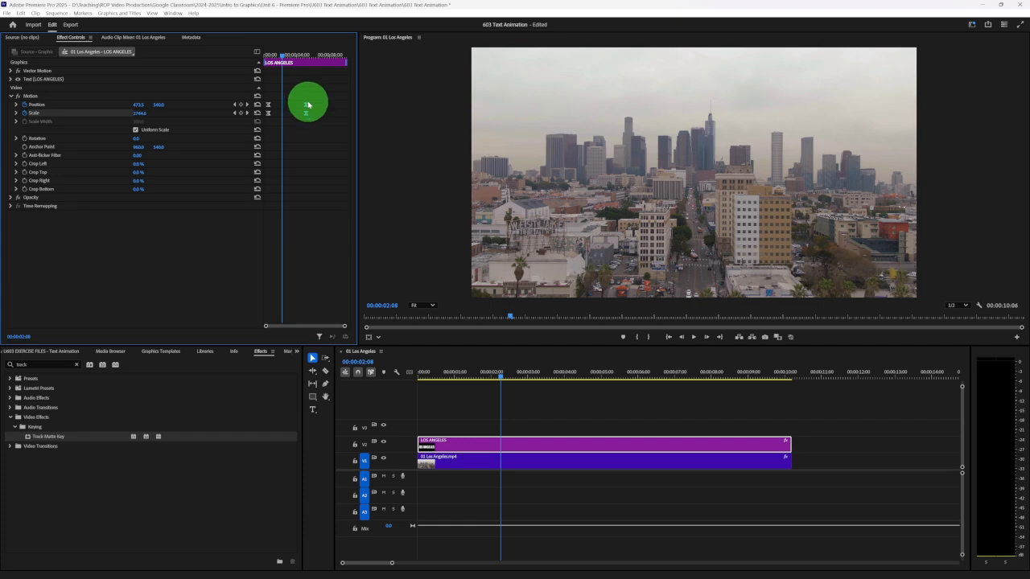
drag(284, 57, 287, 56)
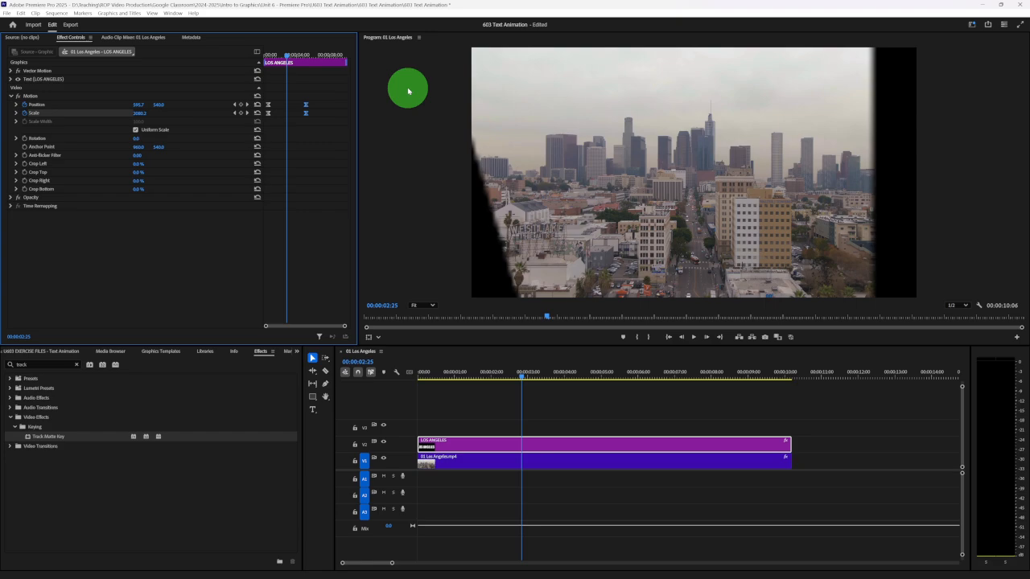
key(space)
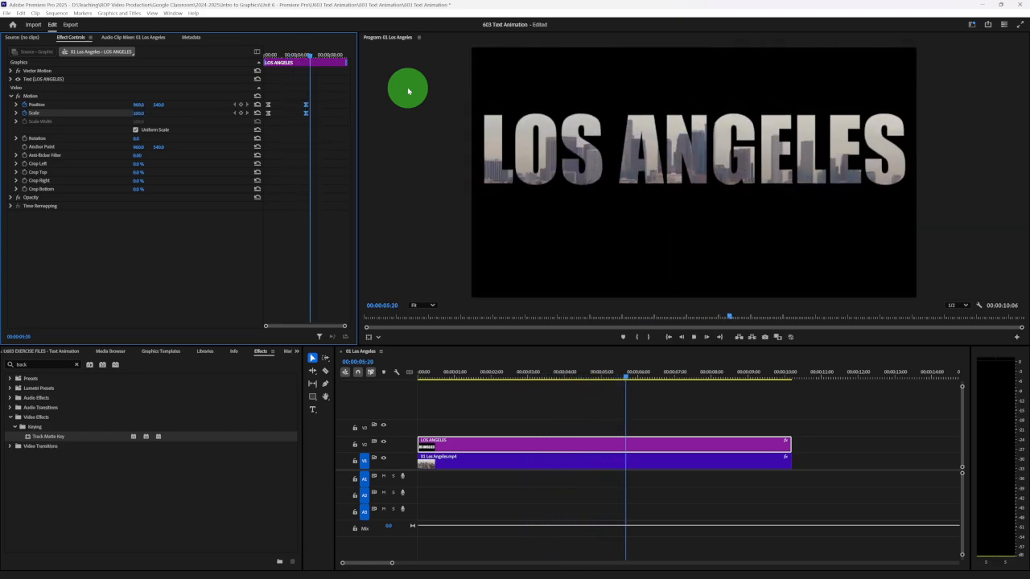
key(space)
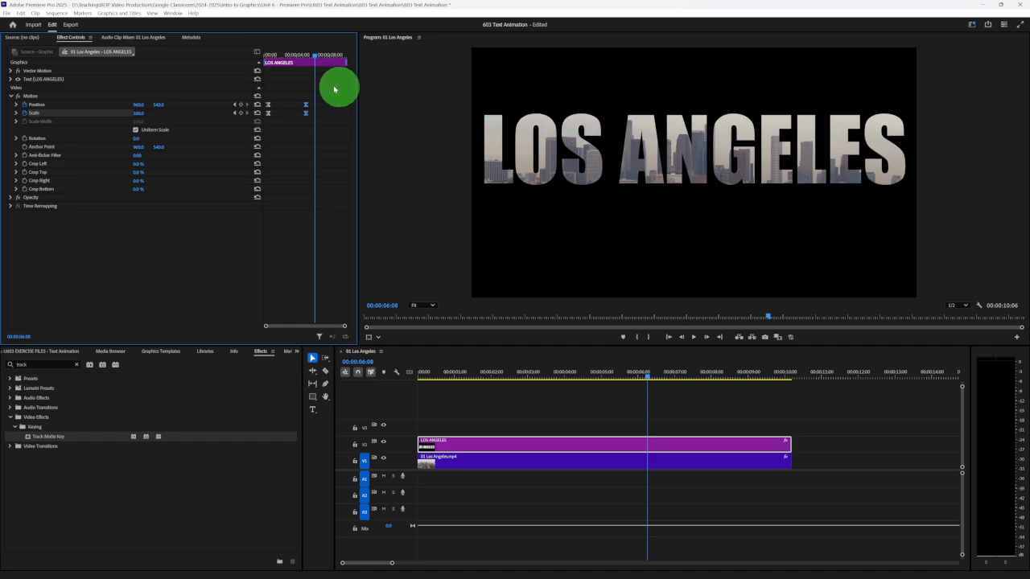
Step: Shift all Position and Scale keyframes earlier so the first pair sits at 00:00:00:00 and the last near 00:00:04:09, and play the whole sequence
click(283, 91)
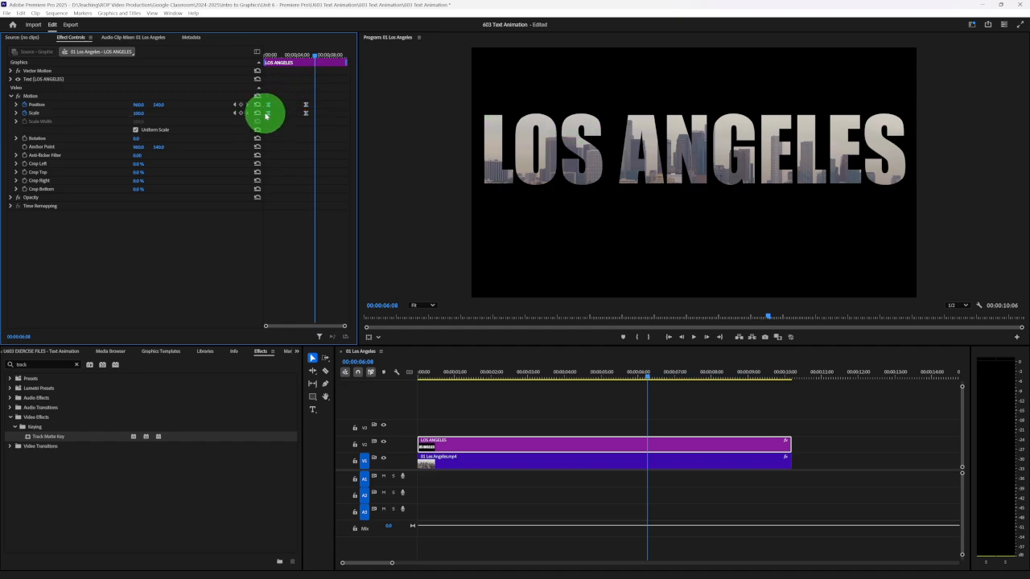
drag(269, 114, 299, 116)
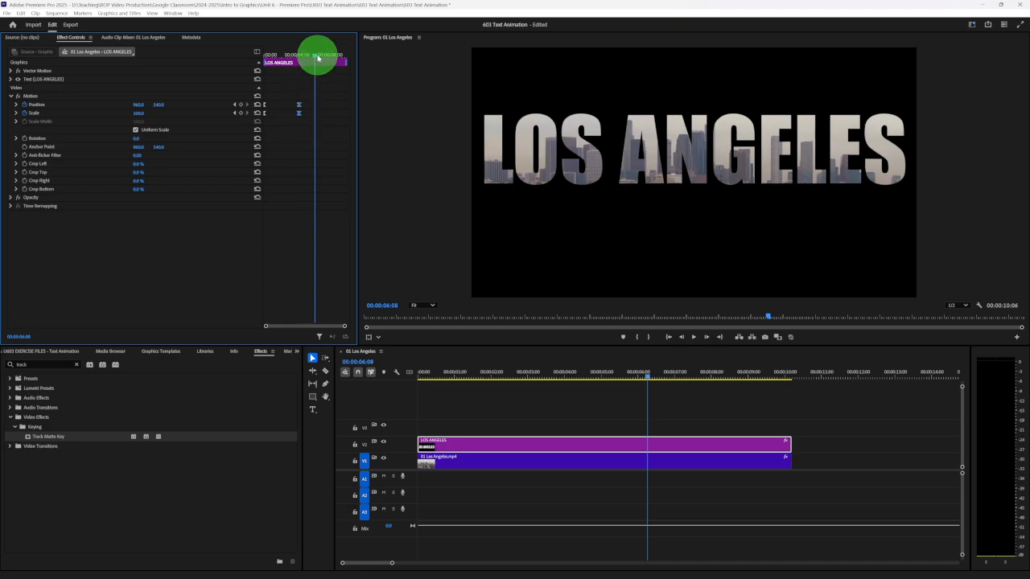
drag(315, 52, 300, 111)
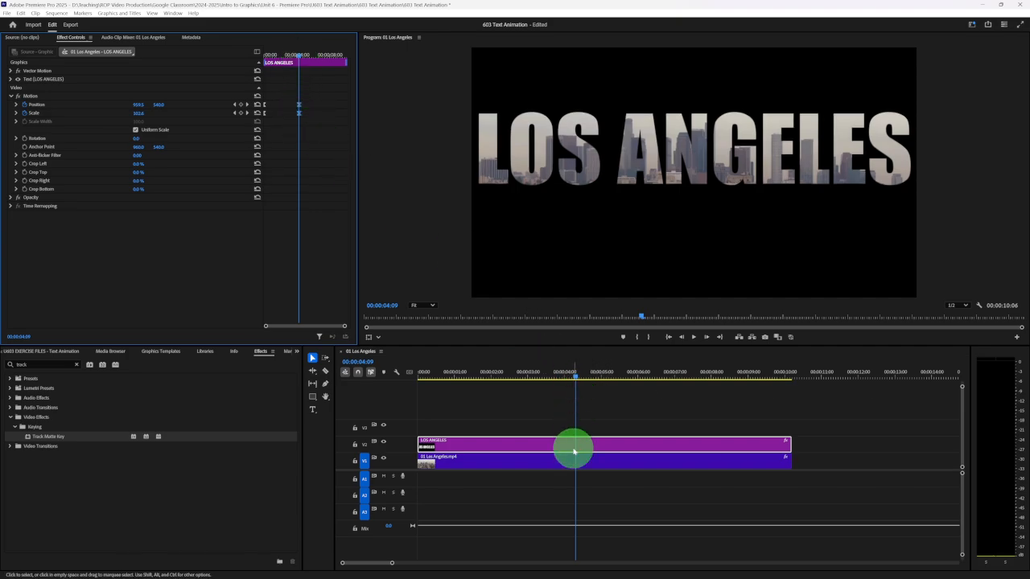
click(435, 373)
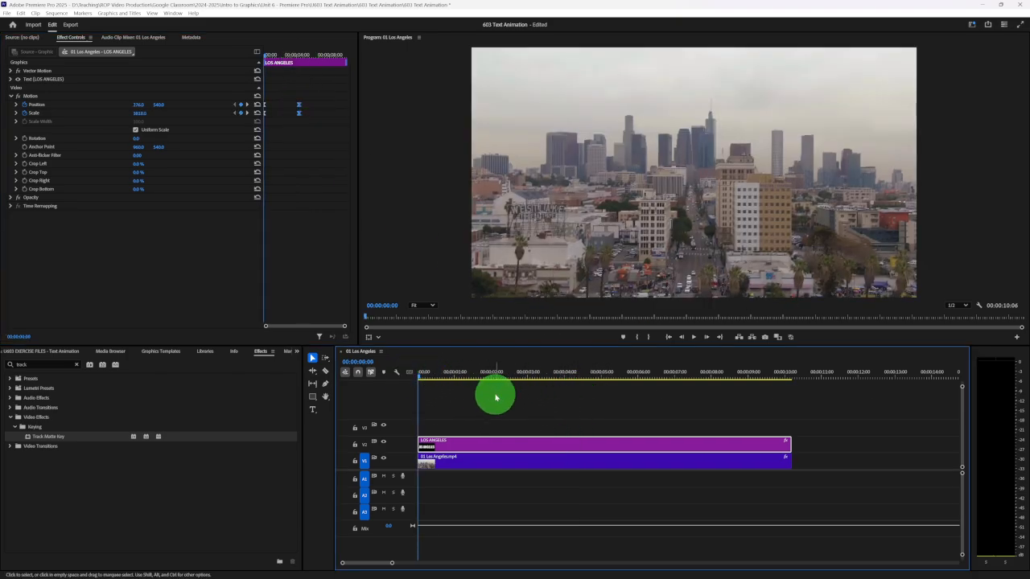
key(space)
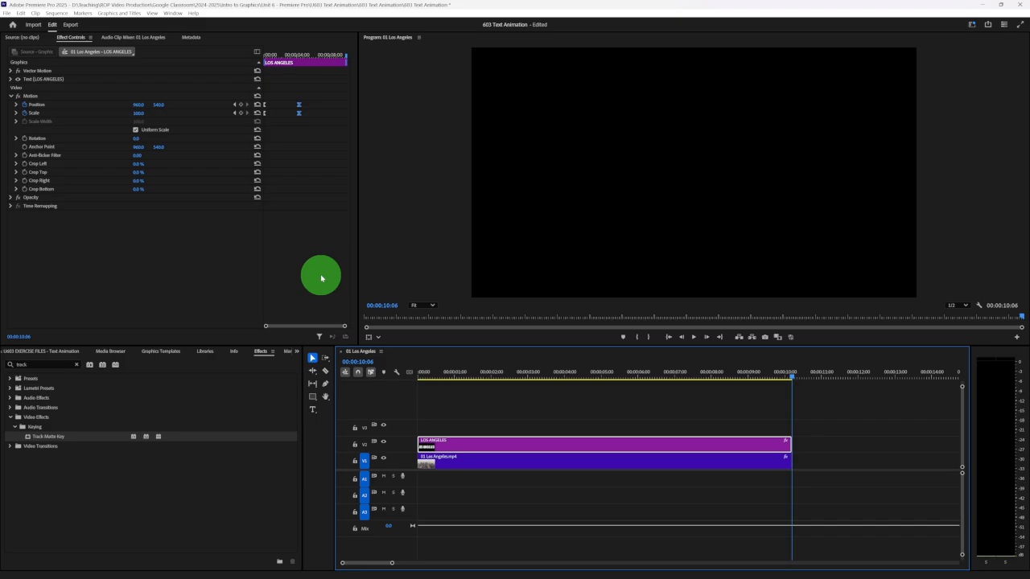
Step: Open the U603 EXERCISE FILES - Text Animation bin from the project's root and deselect everything
click(466, 410)
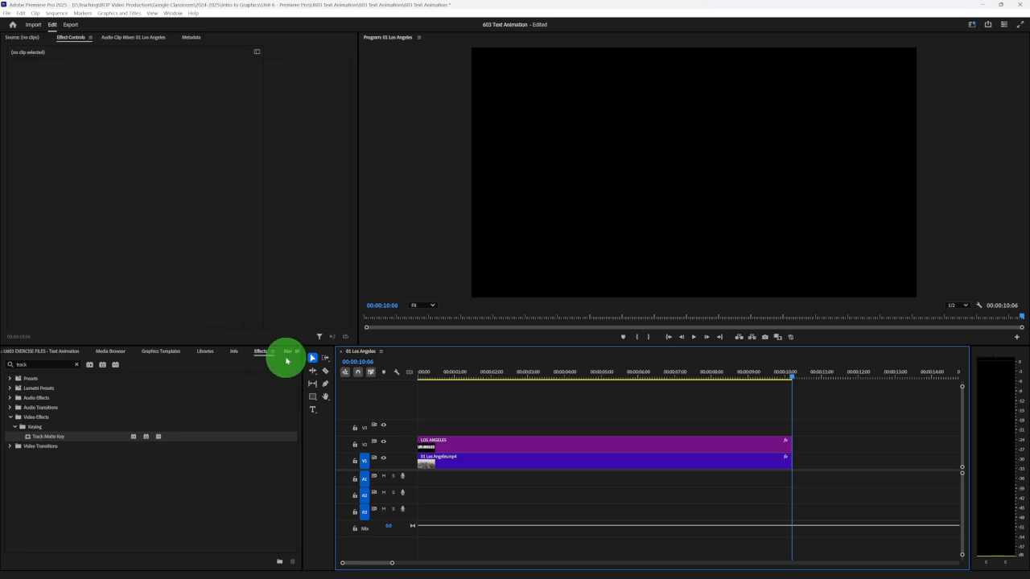
click(45, 352)
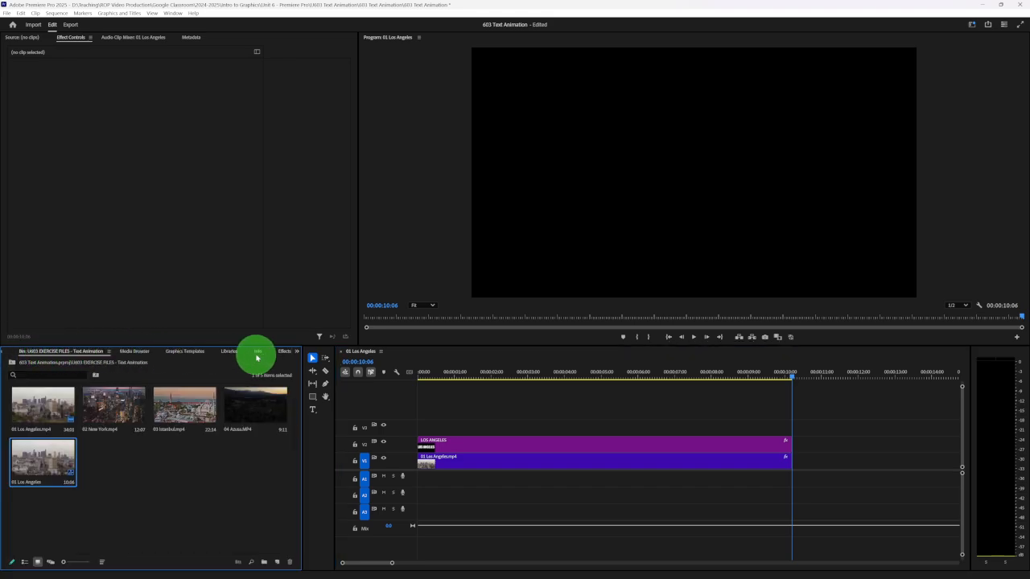
click(296, 353)
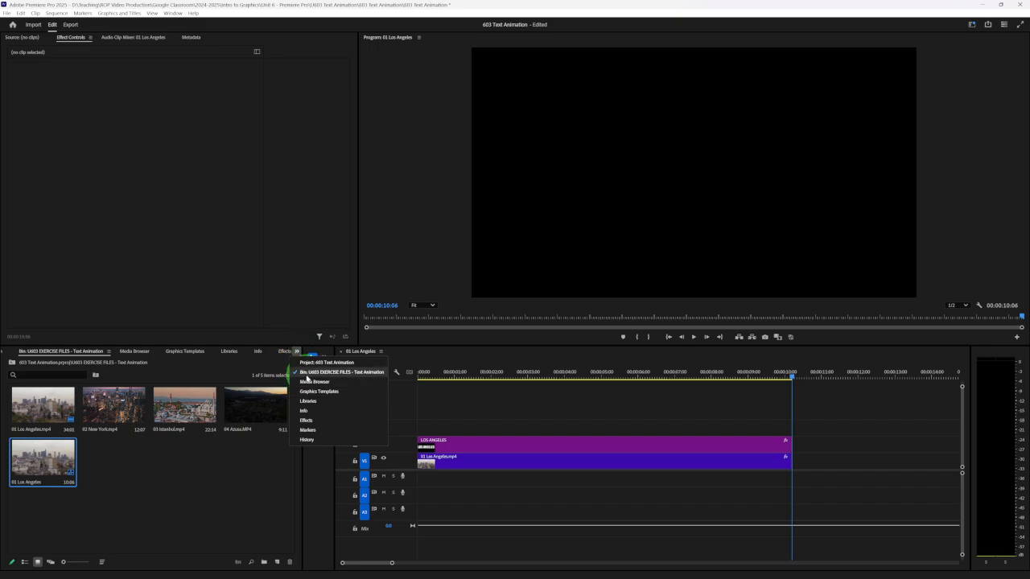
click(305, 364)
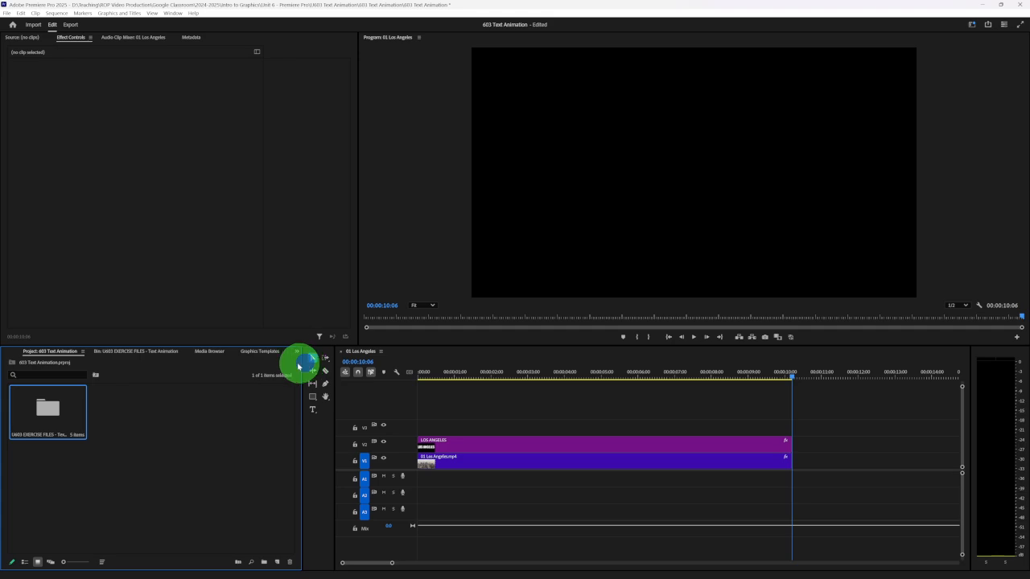
double_click(44, 405)
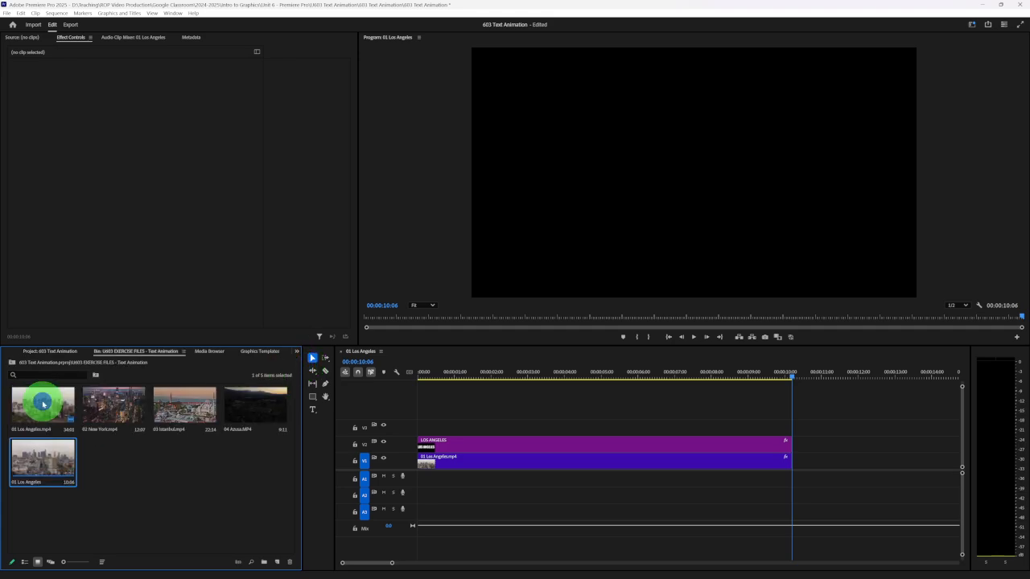
click(140, 475)
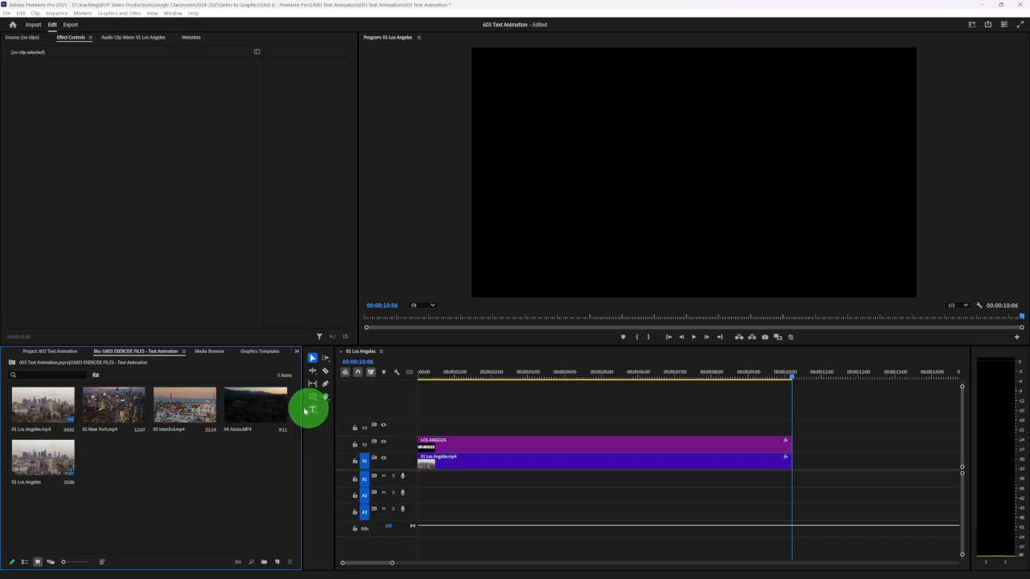
Step: Try to add 02 New York.mp4 after the LOS ANGELES text clip on V2, and undo it
drag(97, 404, 795, 442)
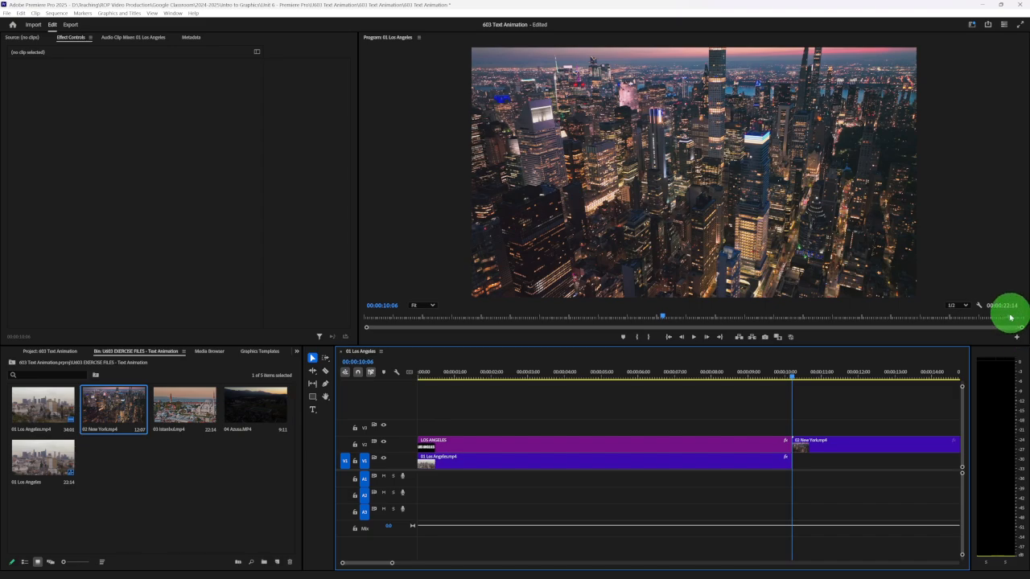
key(ctrl+z)
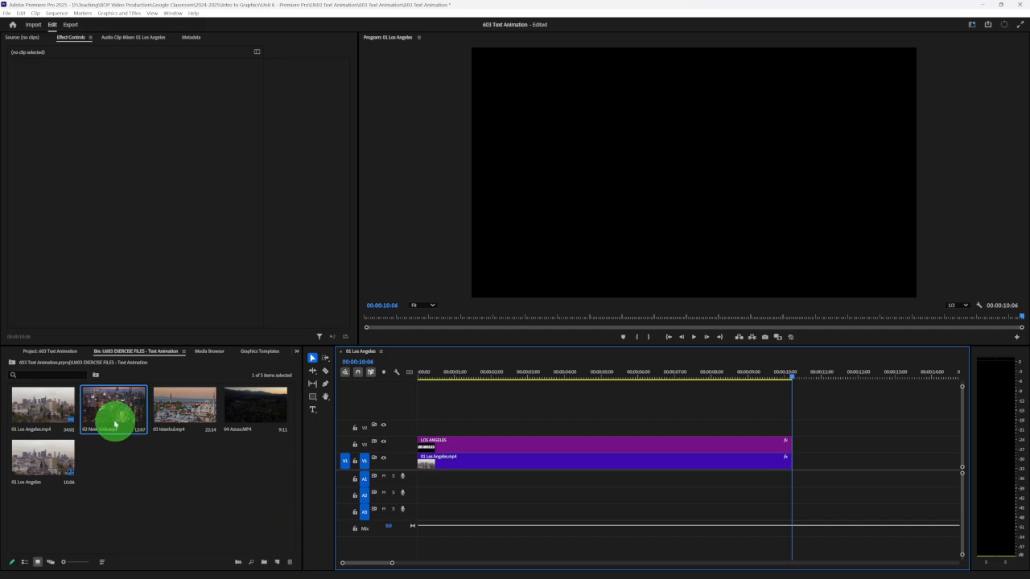
Step: Create a separate sequence from 02 New York.mp4 and check it against the 01 Los Angeles sequence
drag(108, 402, 277, 563)
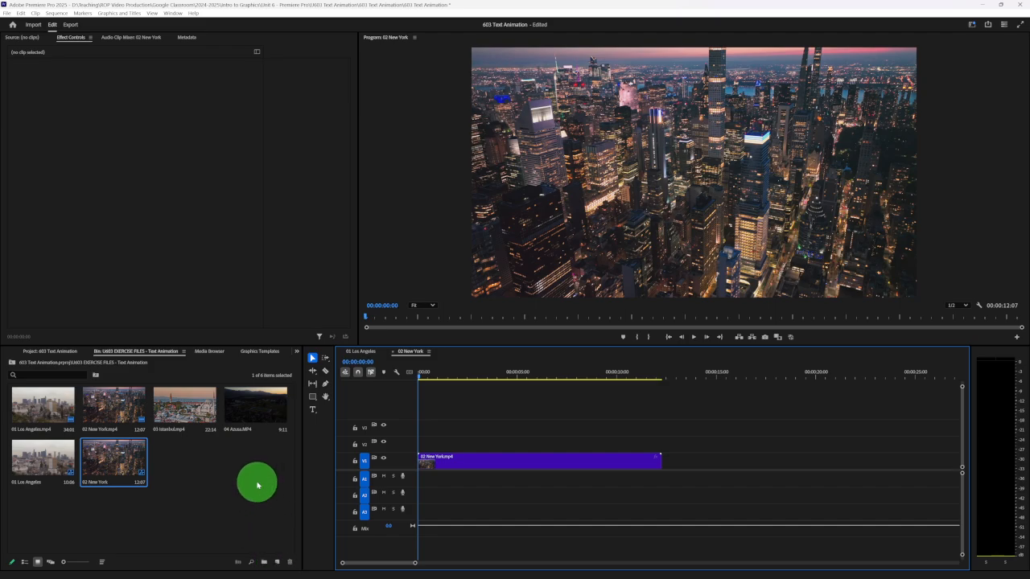
click(361, 351)
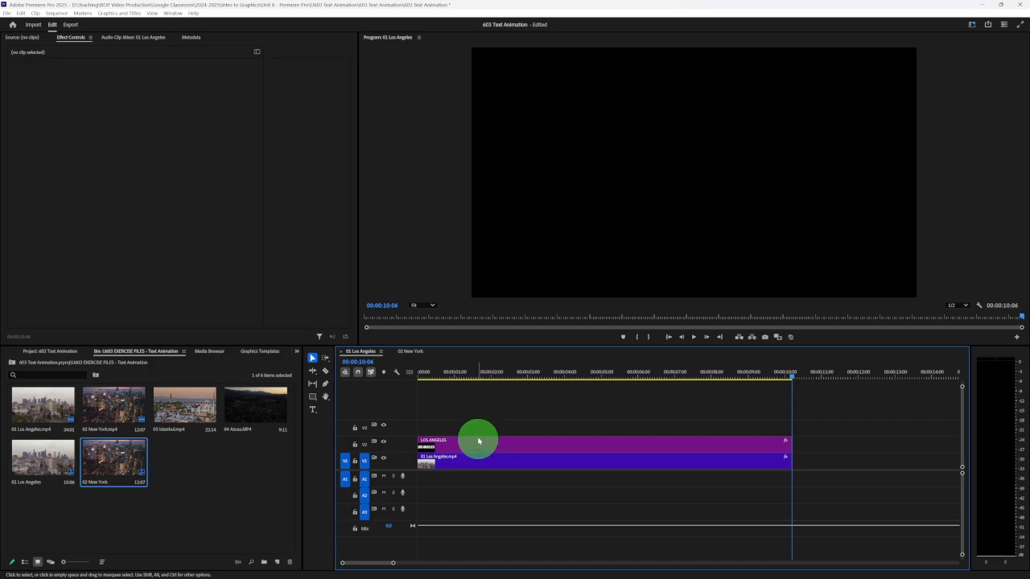
click(413, 353)
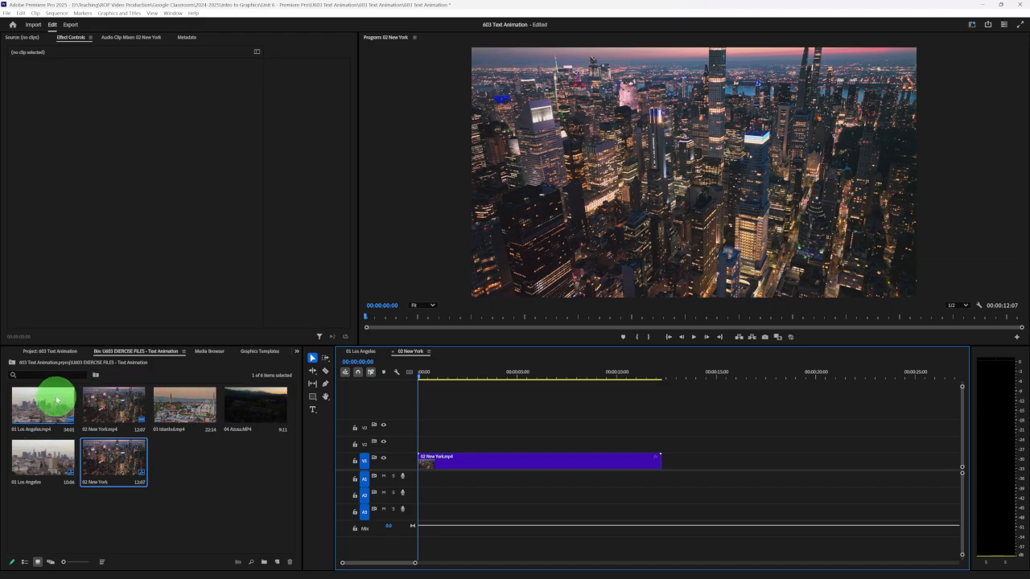
Step: Rename the 01 Los Angeles sequence in the bin as Sequence1
click(87, 458)
click(45, 455)
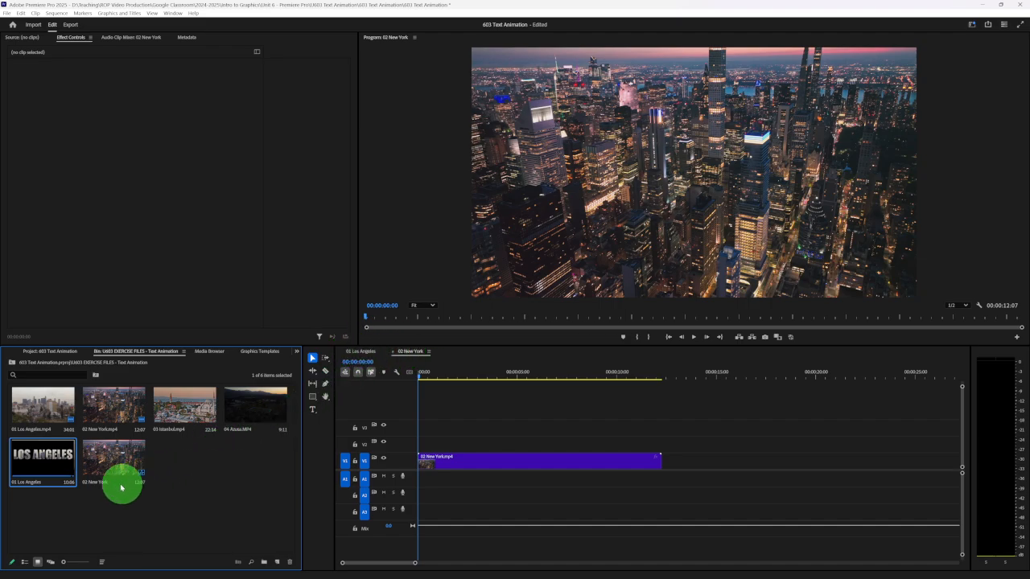
click(28, 481)
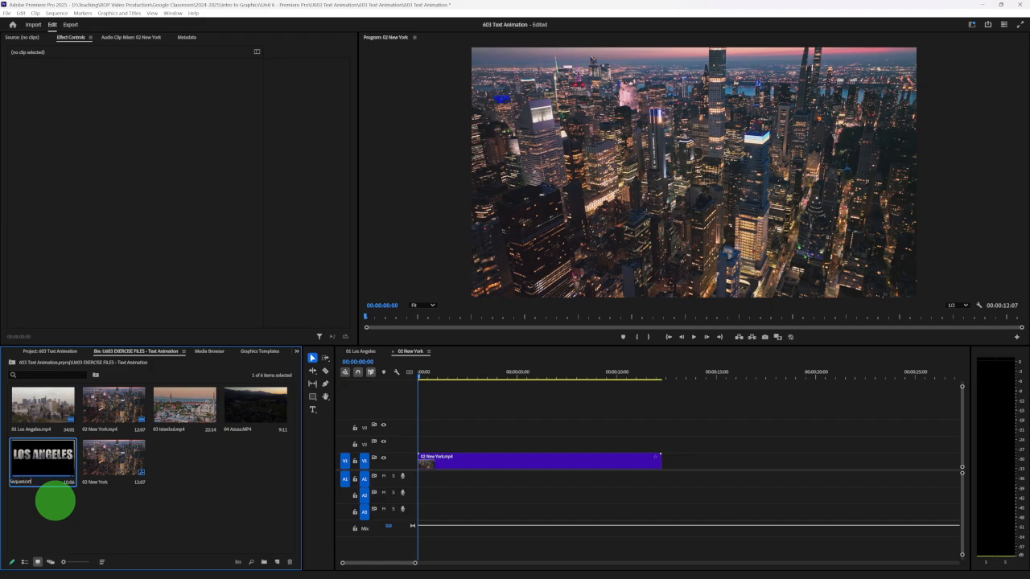
text(Sequence1)
Step: Rename the 02 New York sequence as Sequence2 and switch to the Sequence1 timeline
click(95, 483)
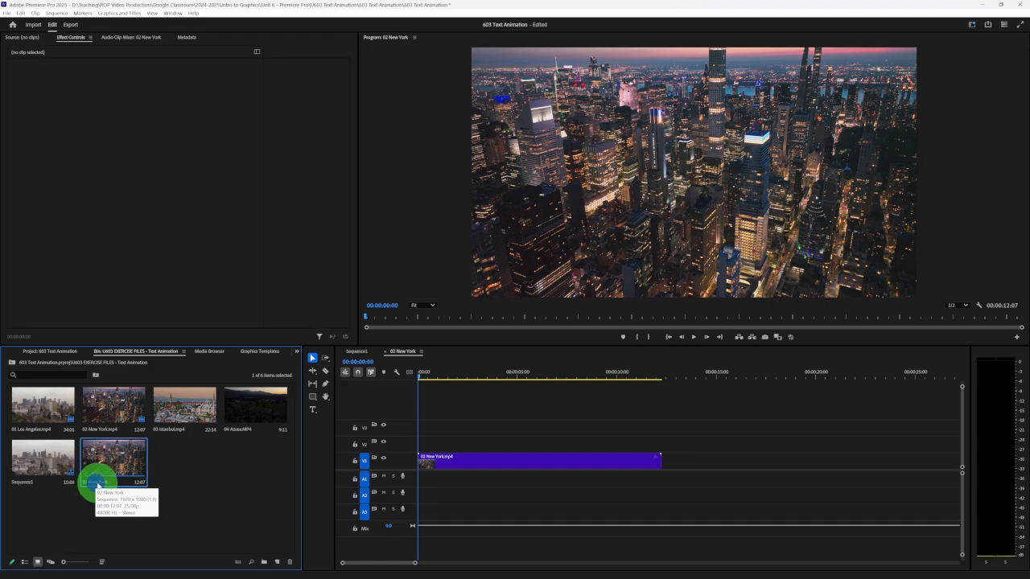
click(97, 483)
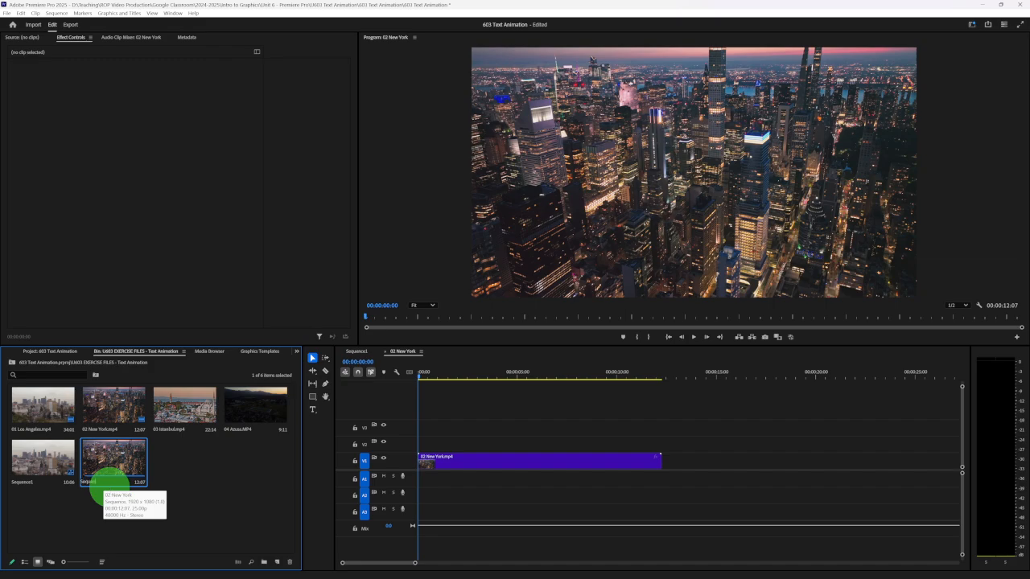
text(Sequence2)
key(Tab)
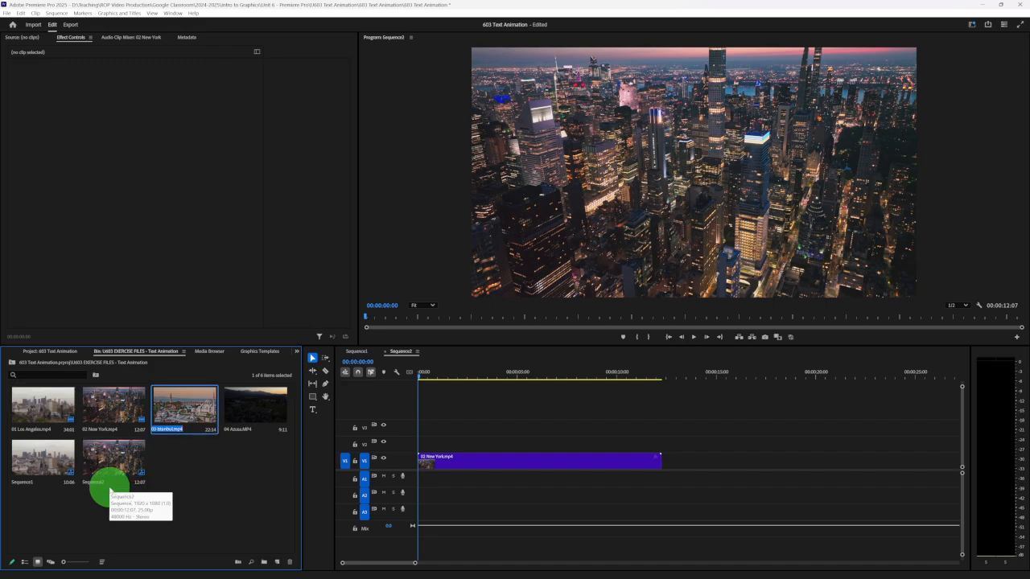
click(357, 351)
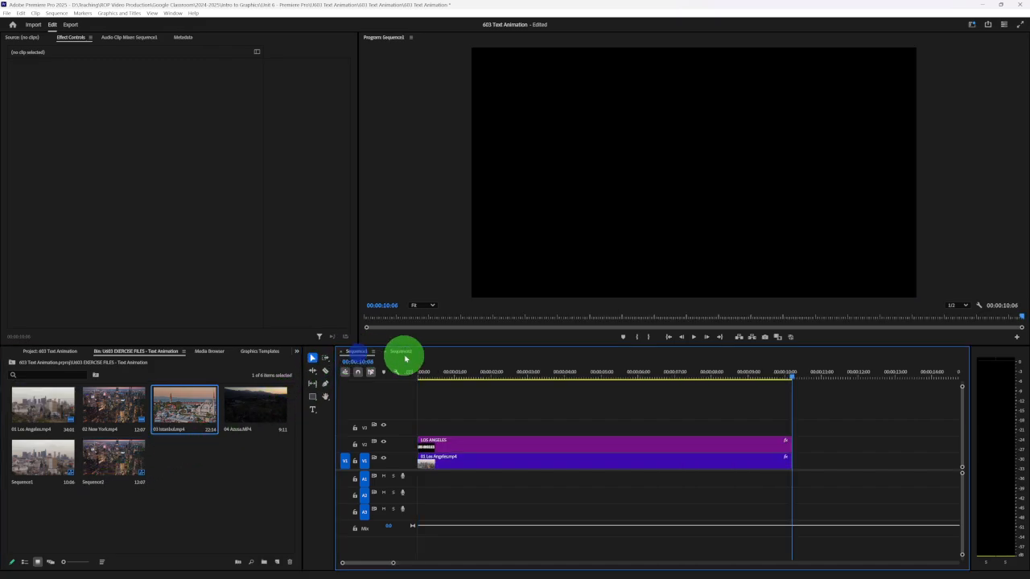
Step: Scrub the start of Sequence2 and preview the 03 Istanbul.mp4 and 04 Azusa.MP4 source clips
click(406, 353)
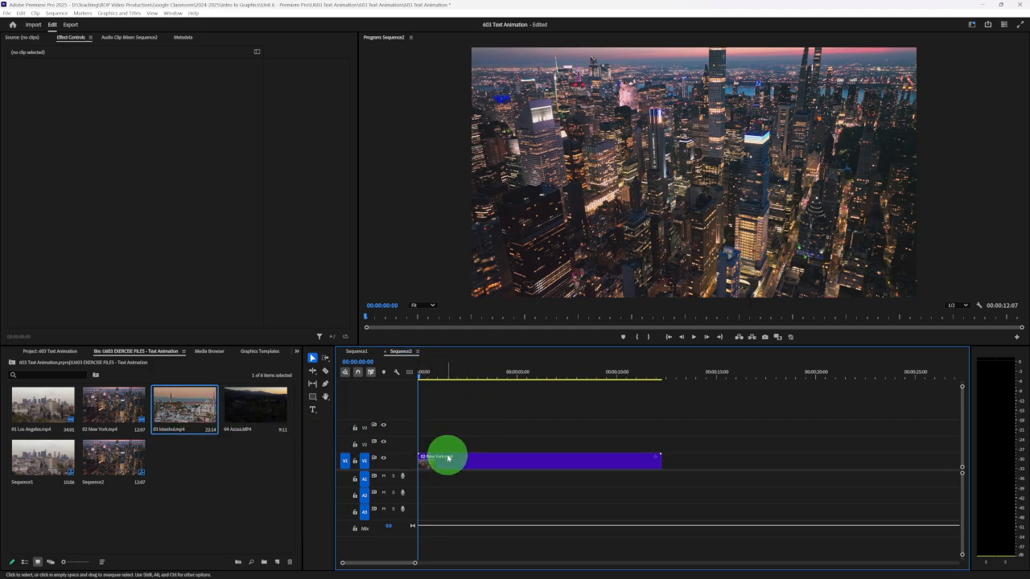
drag(420, 379, 442, 378)
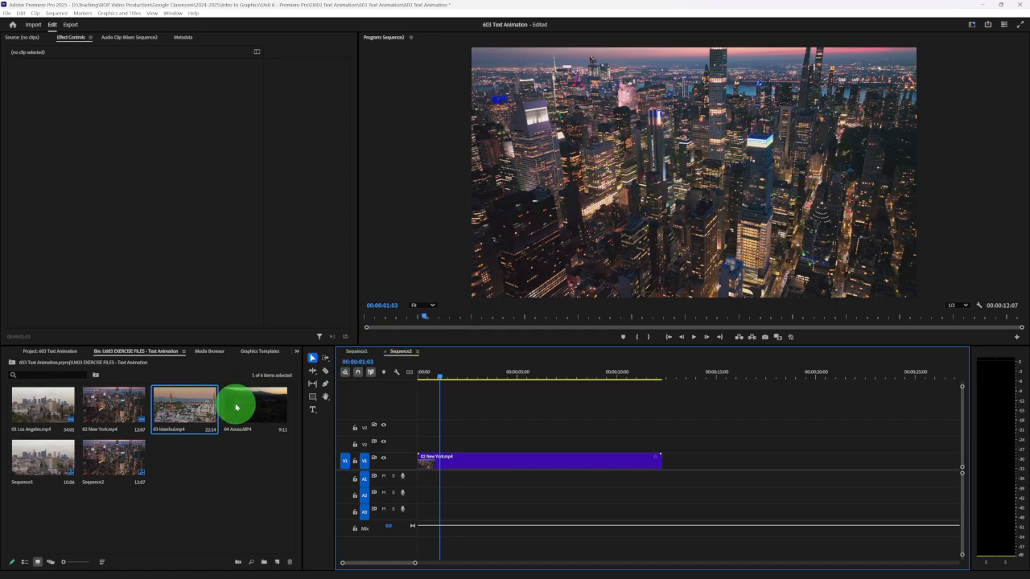
double_click(166, 405)
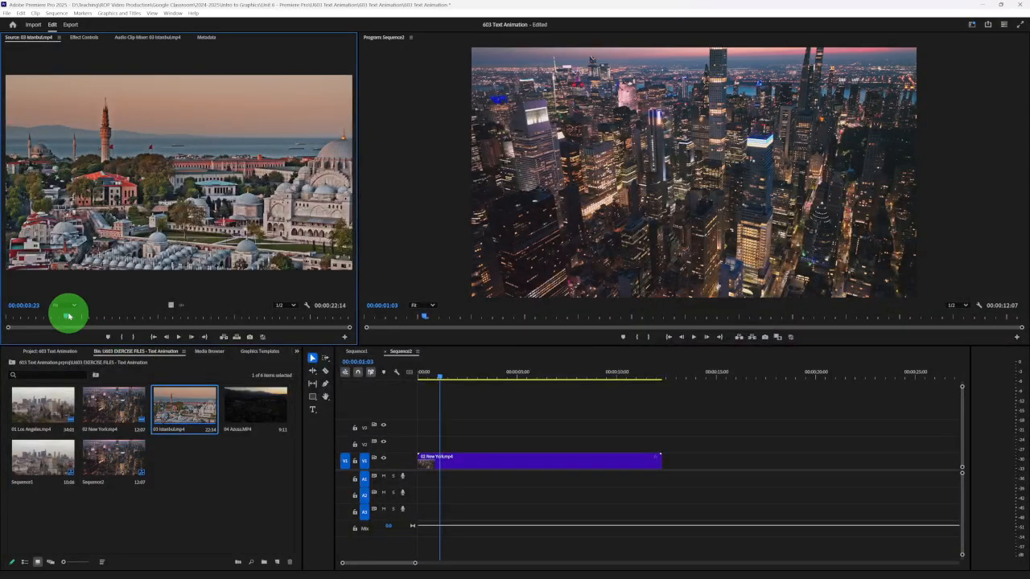
drag(66, 318, 265, 322)
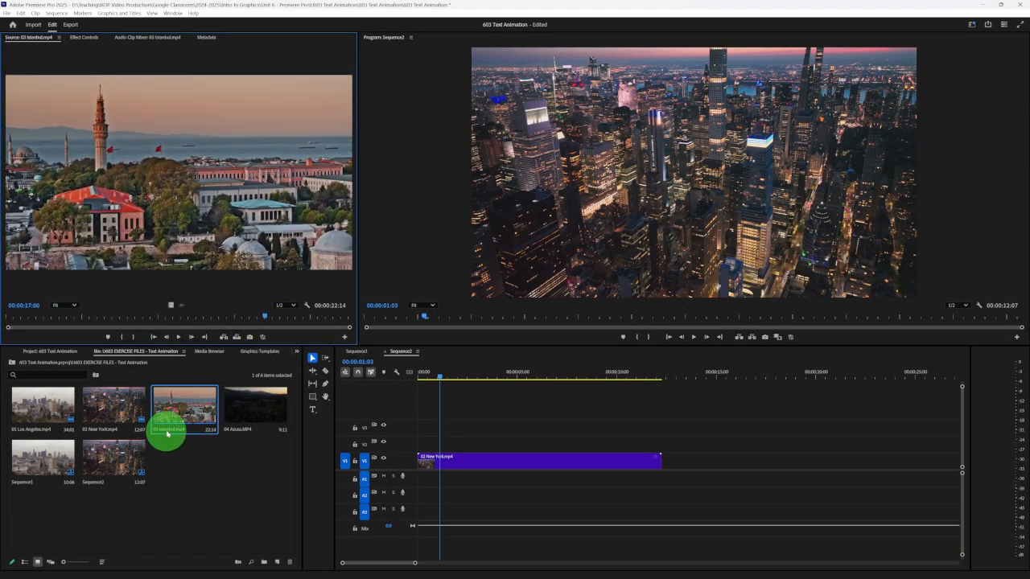
double_click(243, 411)
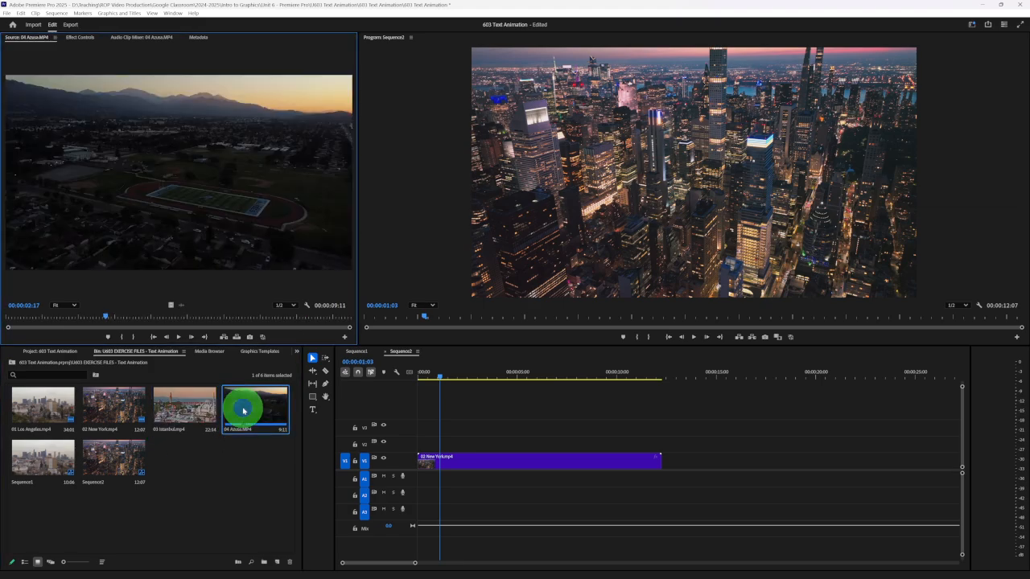
drag(109, 320, 44, 319)
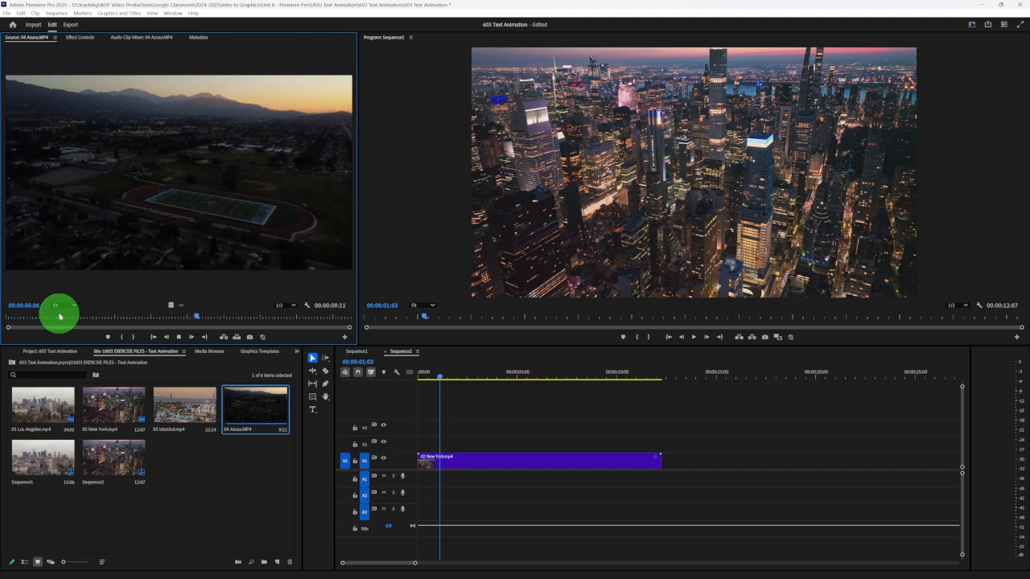
Step: Check the export settings of Sequence1 and of Sequence2 without exporting, and return to editing Sequence2
click(357, 353)
click(400, 352)
click(367, 353)
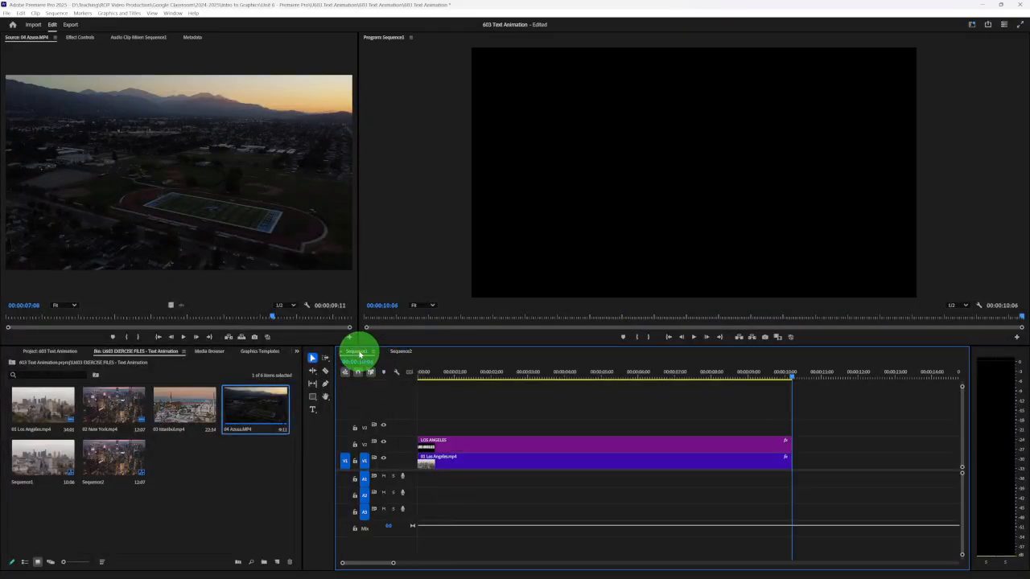
click(71, 24)
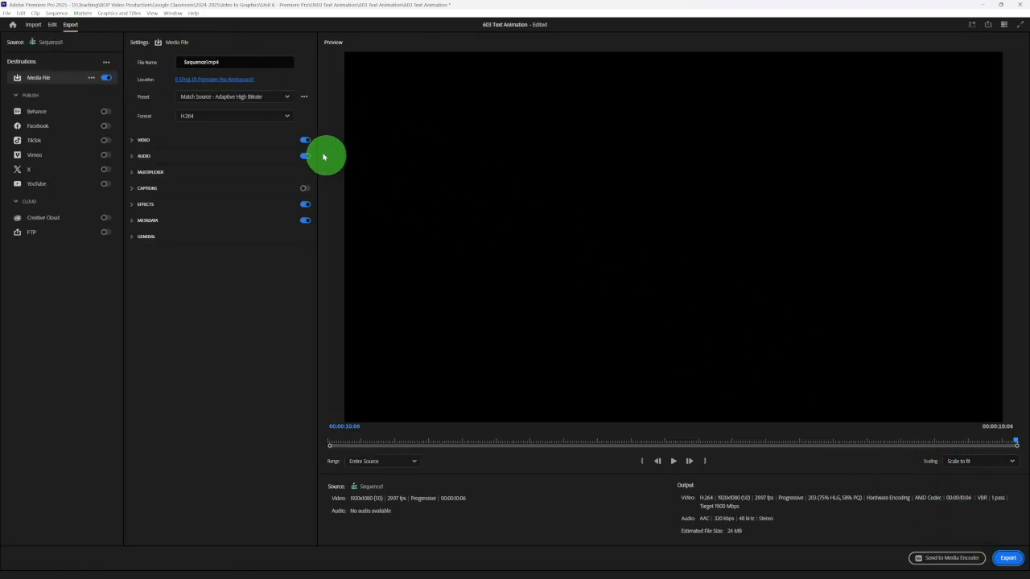
click(53, 24)
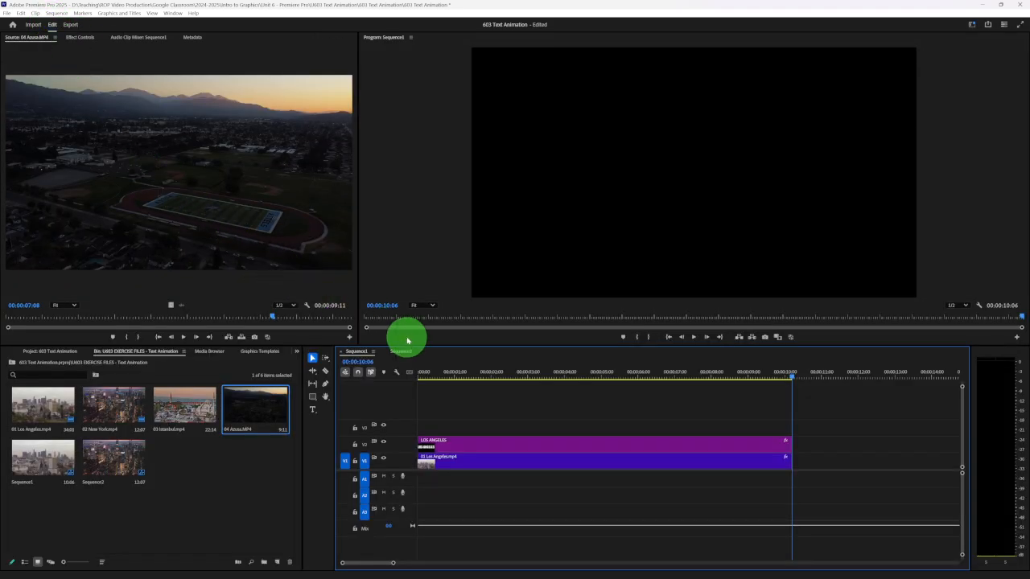
click(406, 353)
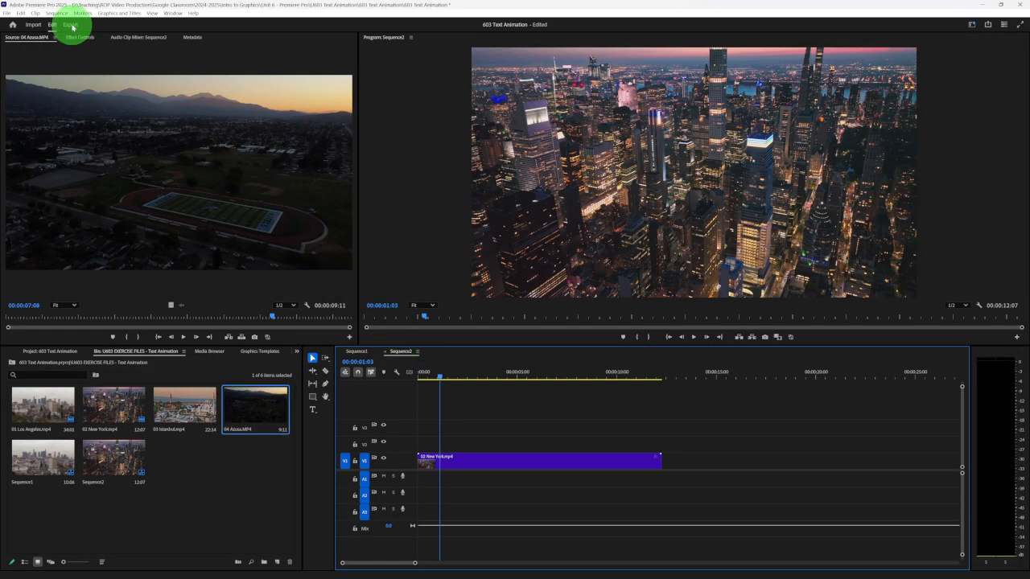
click(70, 24)
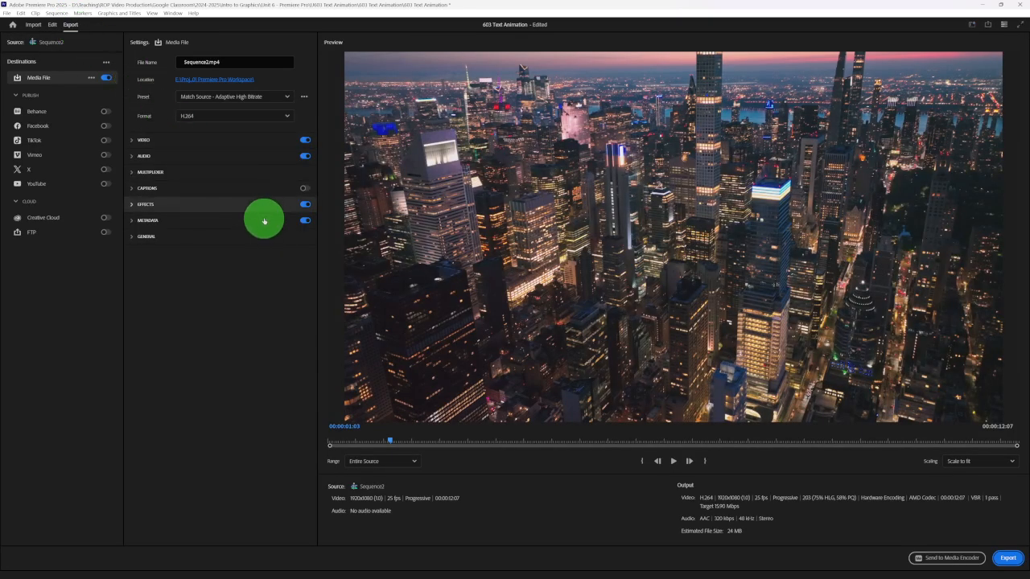
click(52, 25)
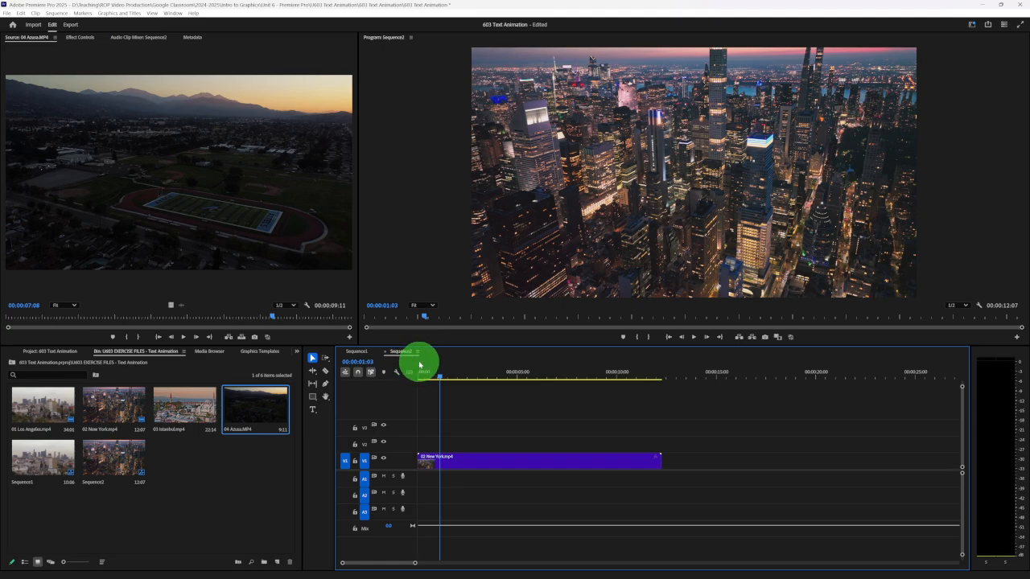
click(118, 406)
click(163, 405)
click(230, 406)
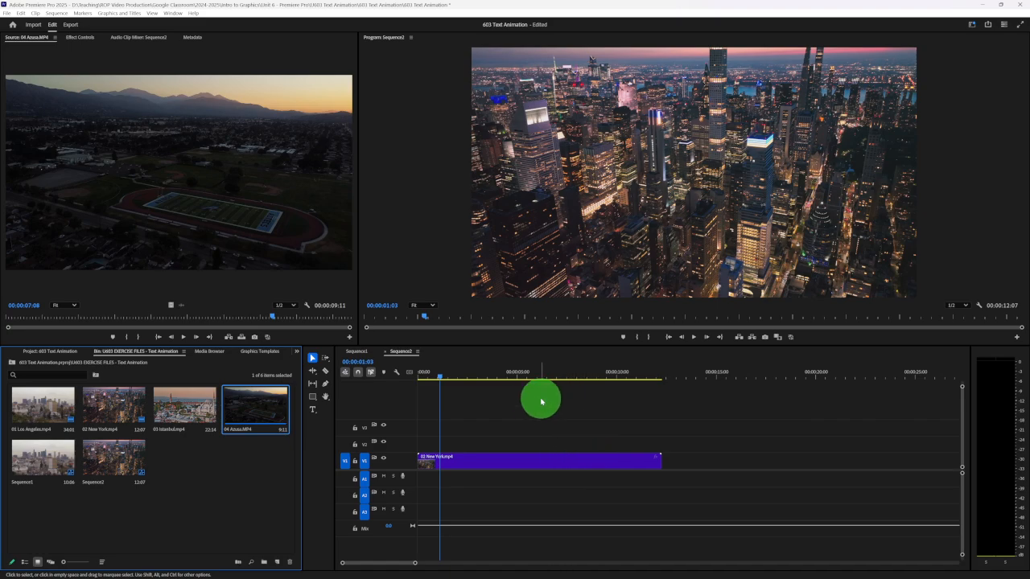
mouse_move(499, 576)
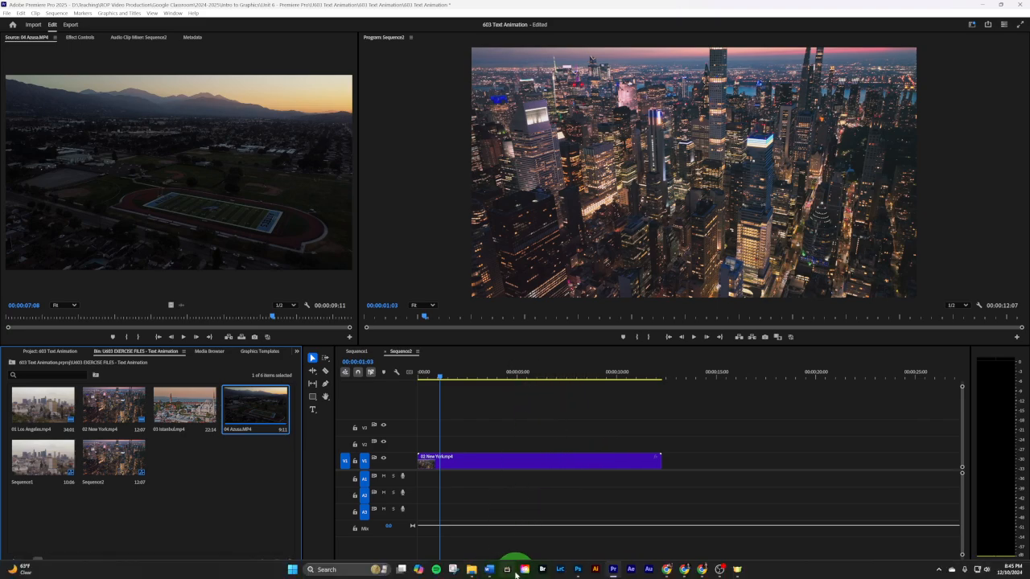
click(718, 573)
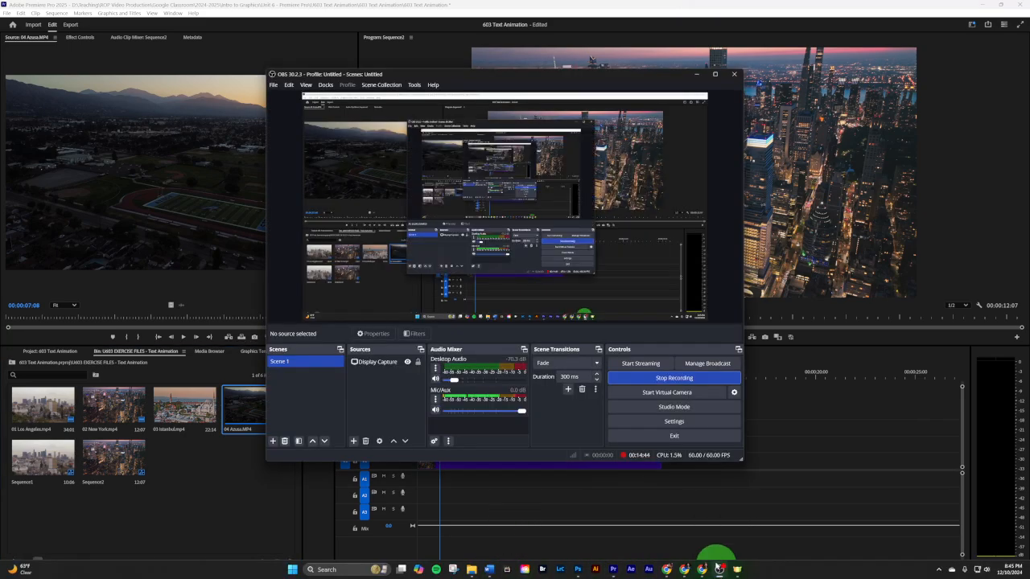